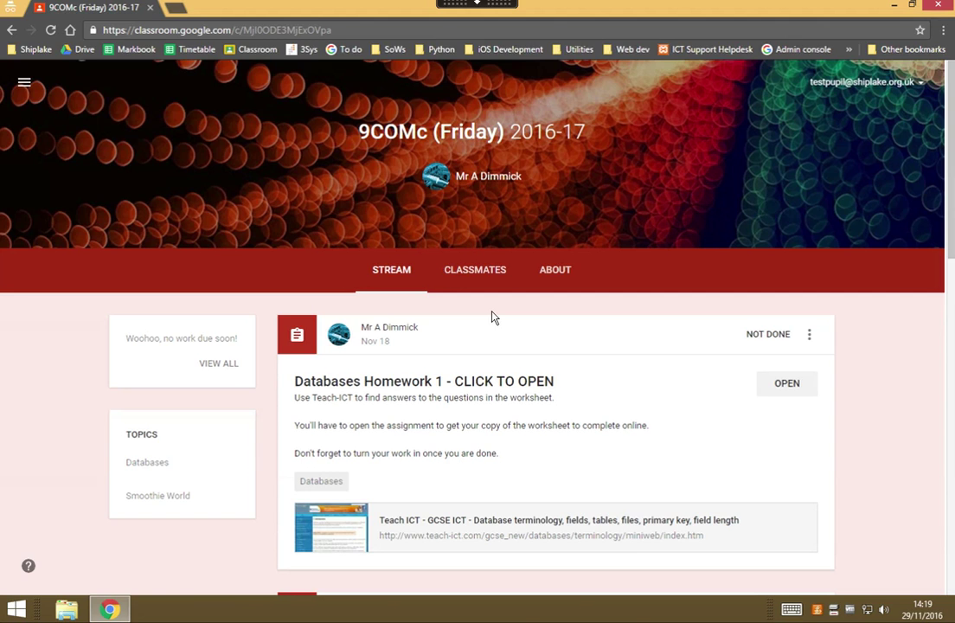
Step: Scroll to the Movie Magic Database Project post and highlight its MovieMagic.accdb download instructions
{"action": "scroll", "coordinate": [519, 348], "scroll_direction": "down", "scroll_amount": 12}
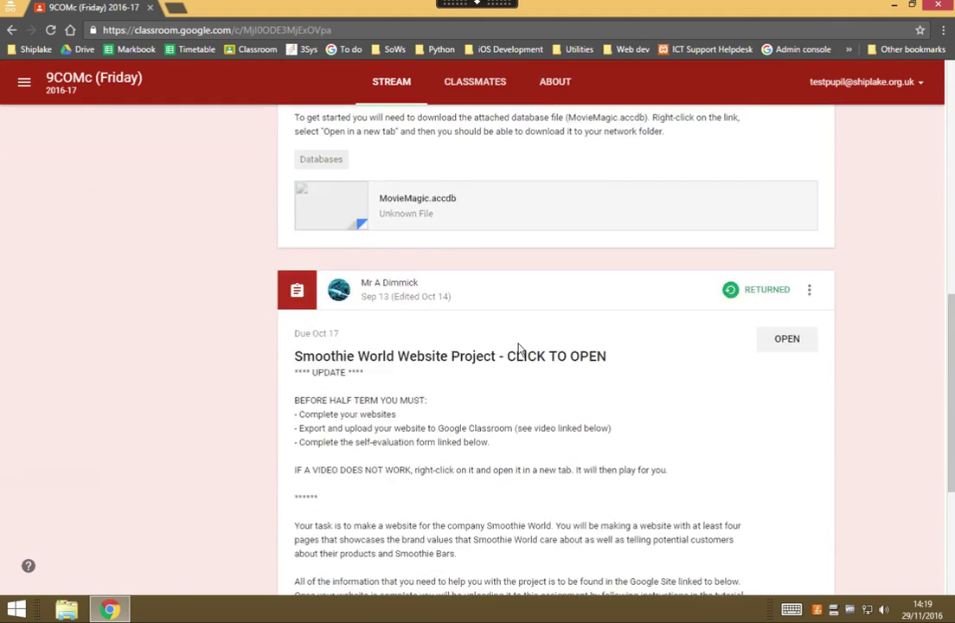
{"action": "scroll", "coordinate": [484, 328], "scroll_direction": "up", "scroll_amount": 4}
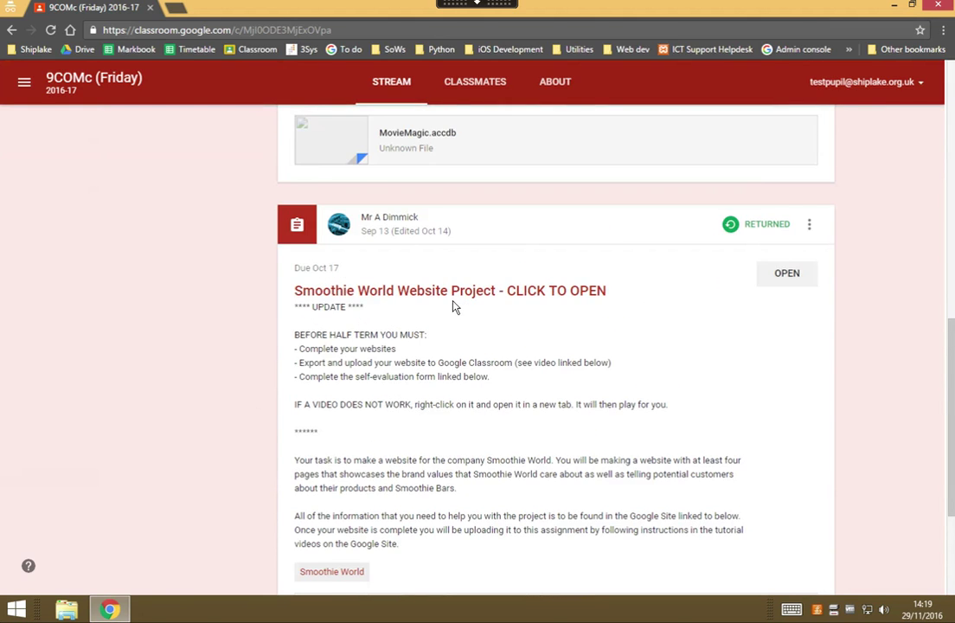
{"action": "scroll", "coordinate": [452, 305], "scroll_direction": "up", "scroll_amount": 3}
{"action": "scroll", "coordinate": [456, 305], "scroll_direction": "up", "scroll_amount": 1}
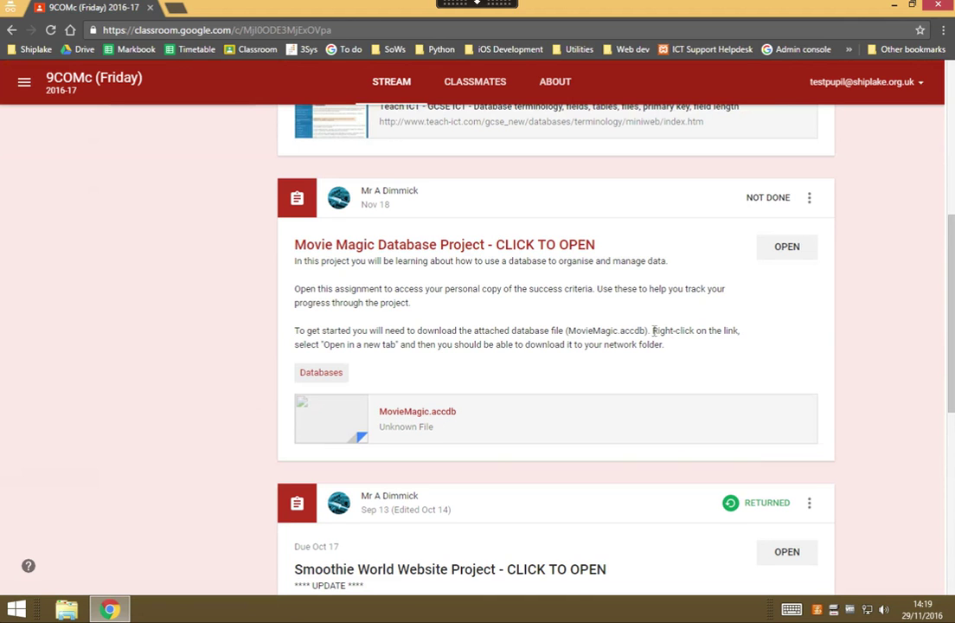
{"action": "left_click", "coordinate": [682, 334]}
{"action": "mouse_move", "coordinate": [683, 334]}
{"action": "left_mouse_down"}
{"action": "mouse_move", "coordinate": [741, 327]}
{"action": "mouse_move", "coordinate": [527, 364]}
{"action": "mouse_move", "coordinate": [395, 353]}
{"action": "mouse_move", "coordinate": [685, 354]}
{"action": "left_mouse_up"}
{"action": "left_click", "coordinate": [683, 352]}
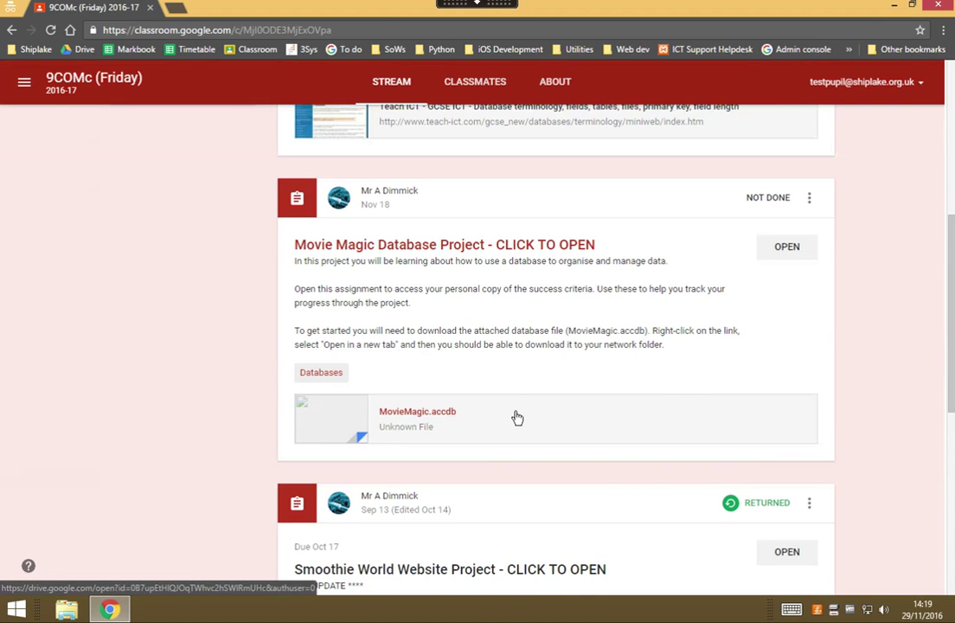
Step: Open the MovieMagic.accdb attachment in a new tab and download the file
{"action": "right_click", "coordinate": [443, 417]}
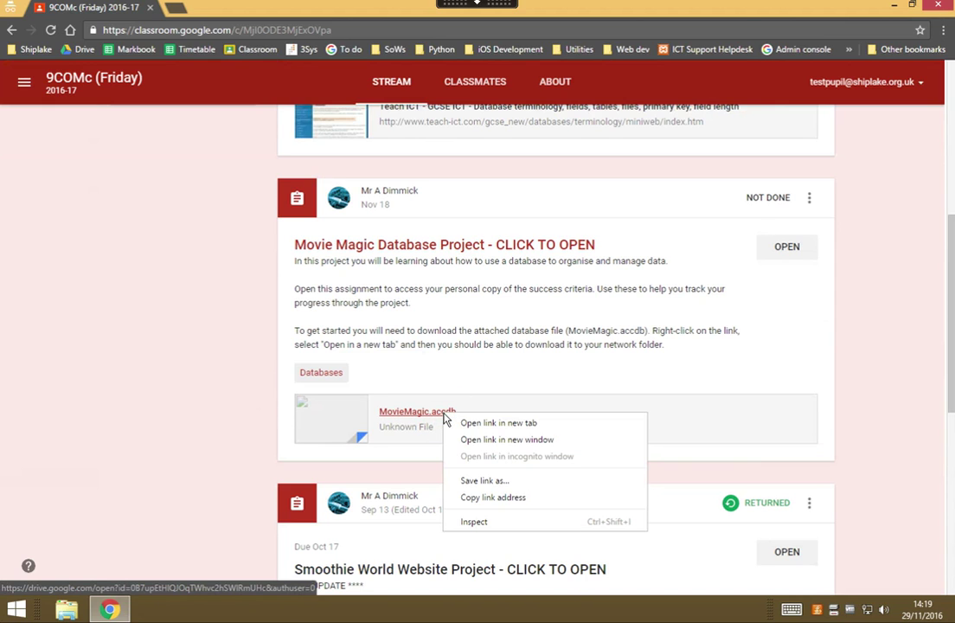
{"action": "left_click", "coordinate": [493, 423]}
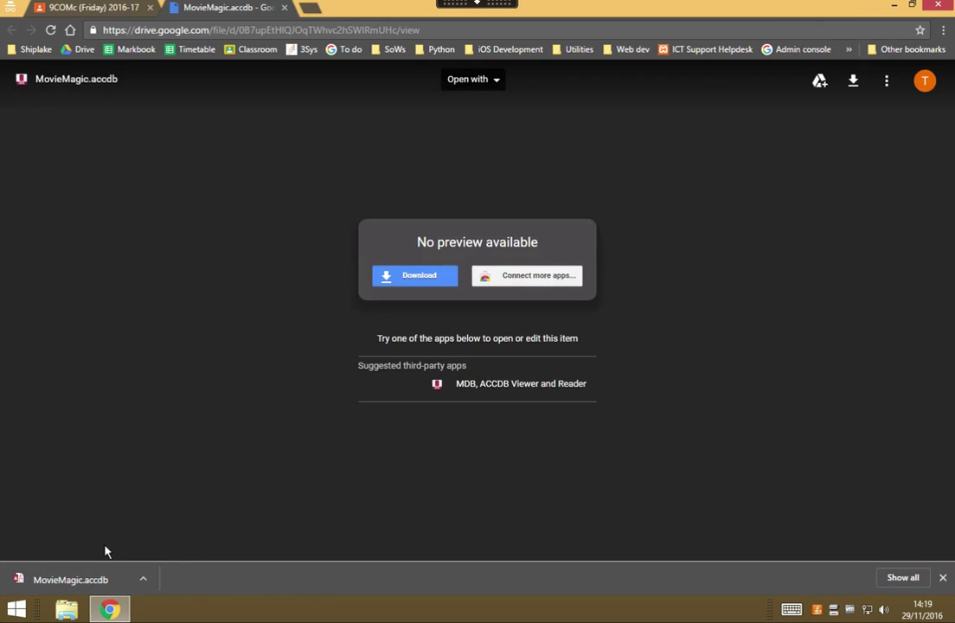
{"action": "left_click", "coordinate": [144, 580]}
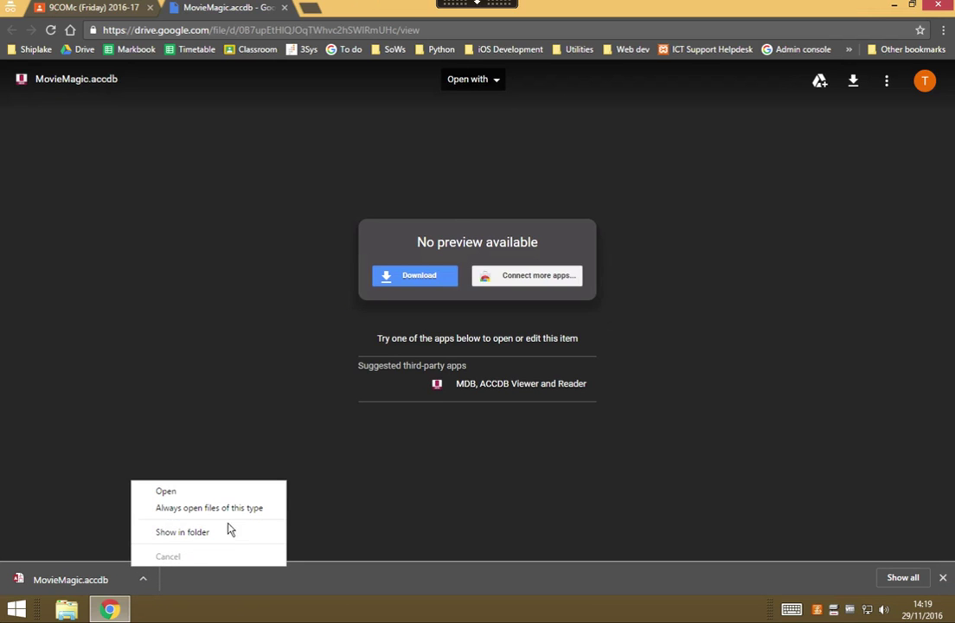
Step: Cut the downloaded MovieMagic file from Downloads and go to This PC
{"action": "left_click", "coordinate": [253, 535]}
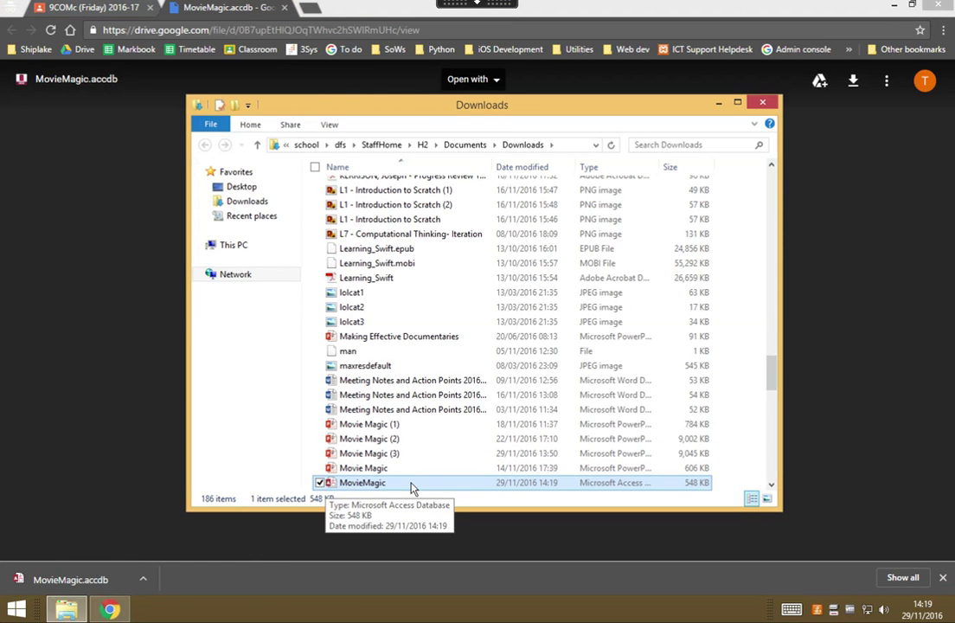
{"action": "right_click", "coordinate": [412, 488]}
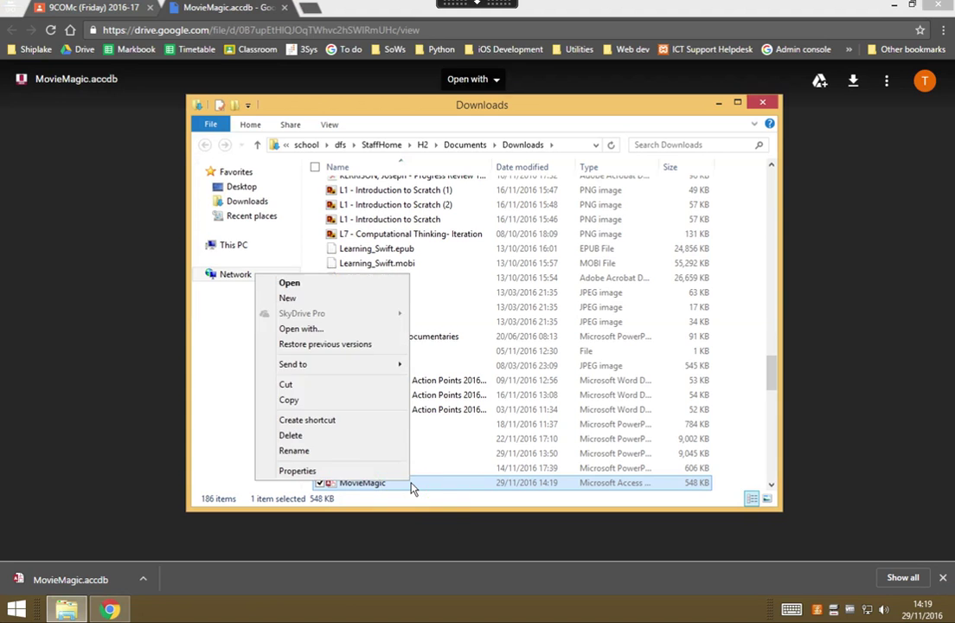
{"action": "left_click", "coordinate": [374, 388]}
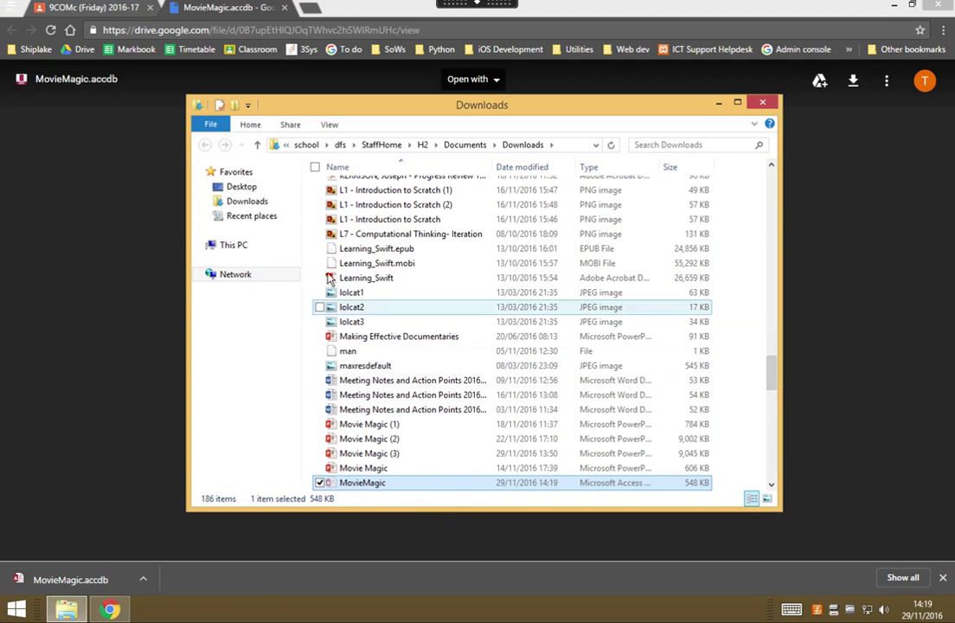
{"action": "left_click", "coordinate": [246, 246]}
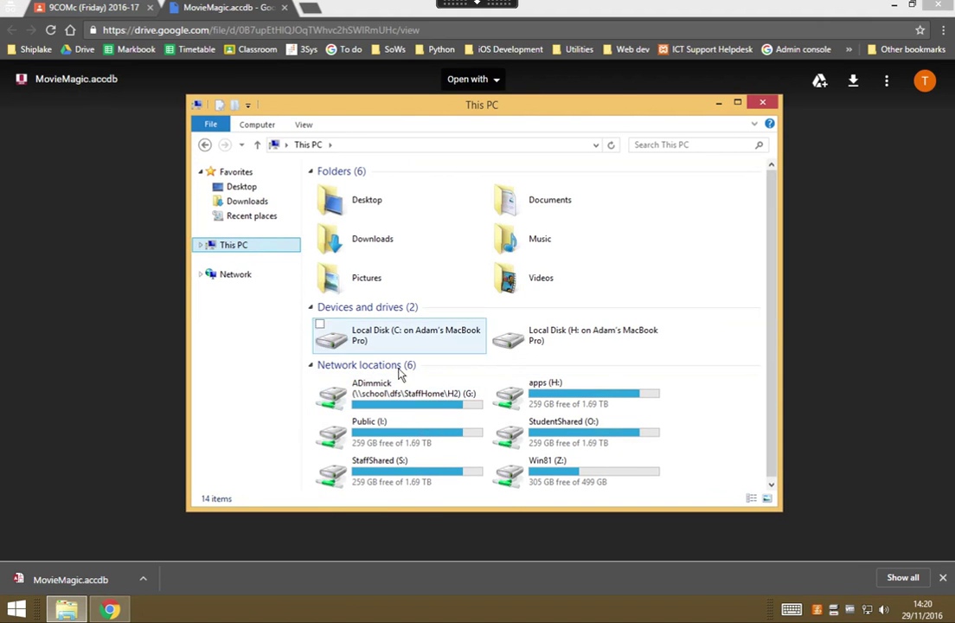
Step: Create a new folder named Databases in G: > Subjects > Computing
{"action": "double_click", "coordinate": [414, 398]}
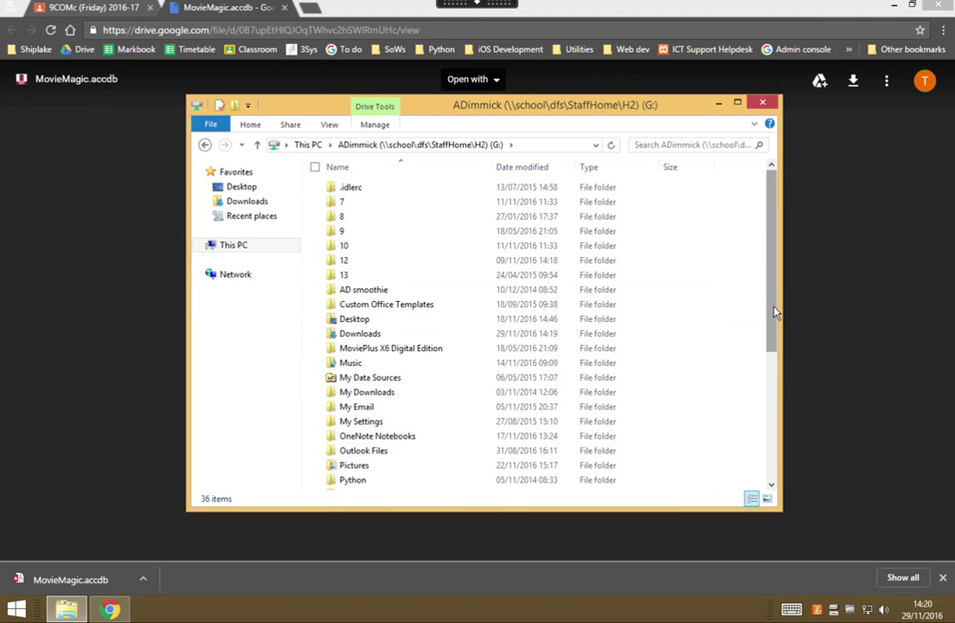
{"action": "scroll", "coordinate": [773, 335], "scroll_direction": "down", "scroll_amount": 2}
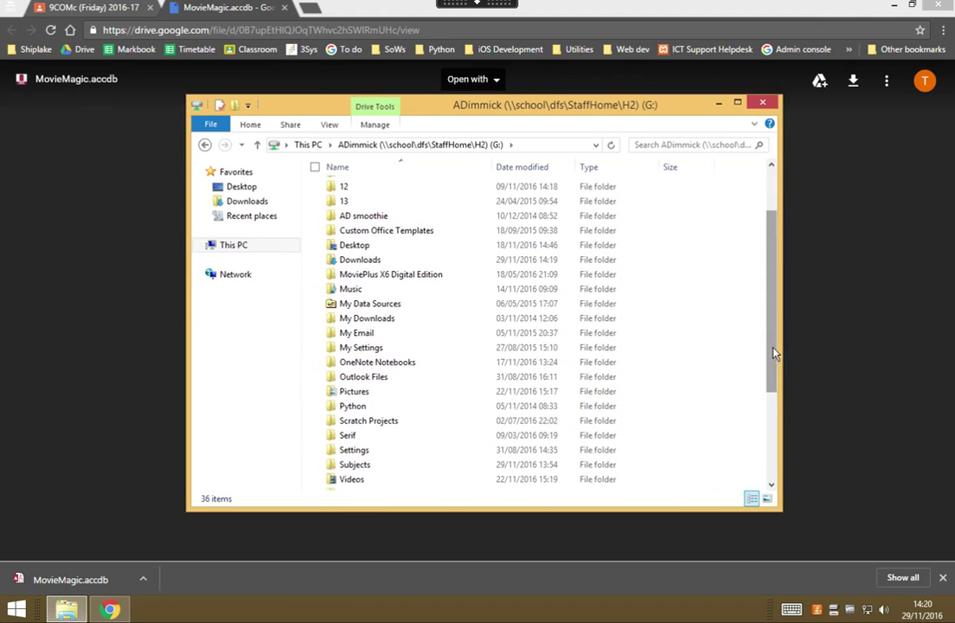
{"action": "double_click", "coordinate": [377, 467]}
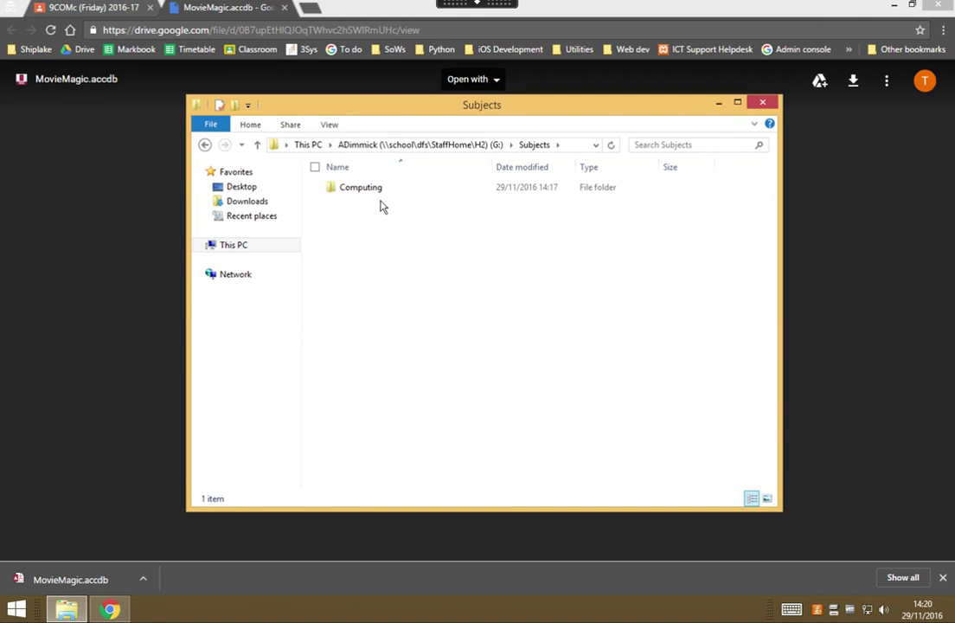
{"action": "double_click", "coordinate": [408, 192]}
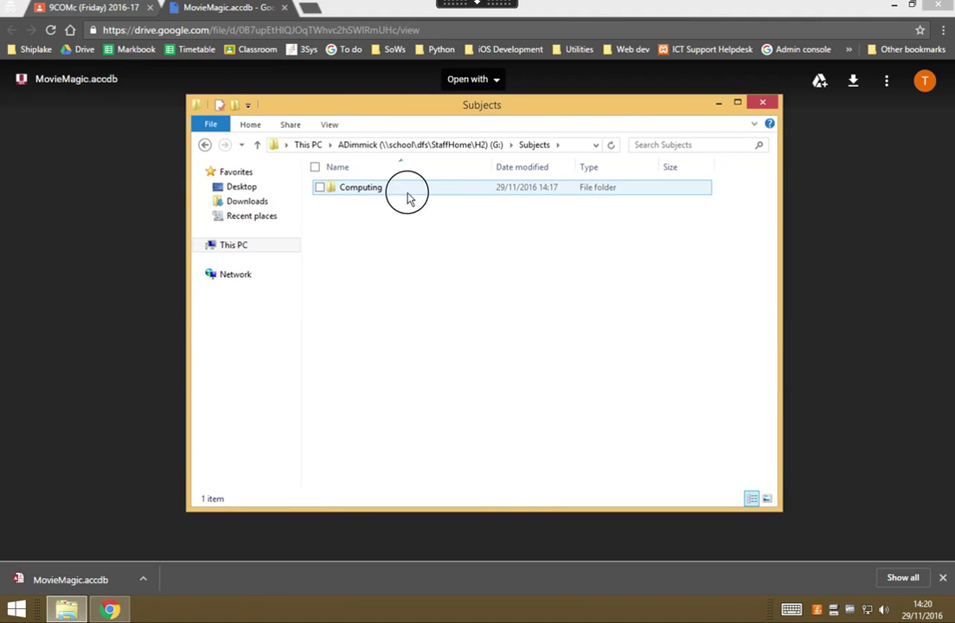
{"action": "right_click", "coordinate": [406, 269]}
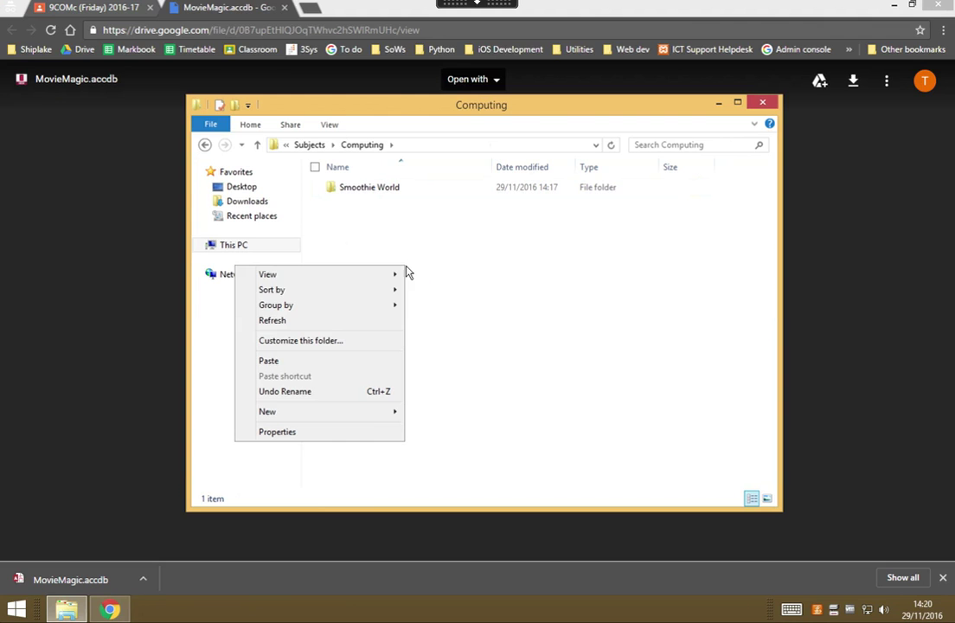
{"action": "mouse_move", "coordinate": [386, 416]}
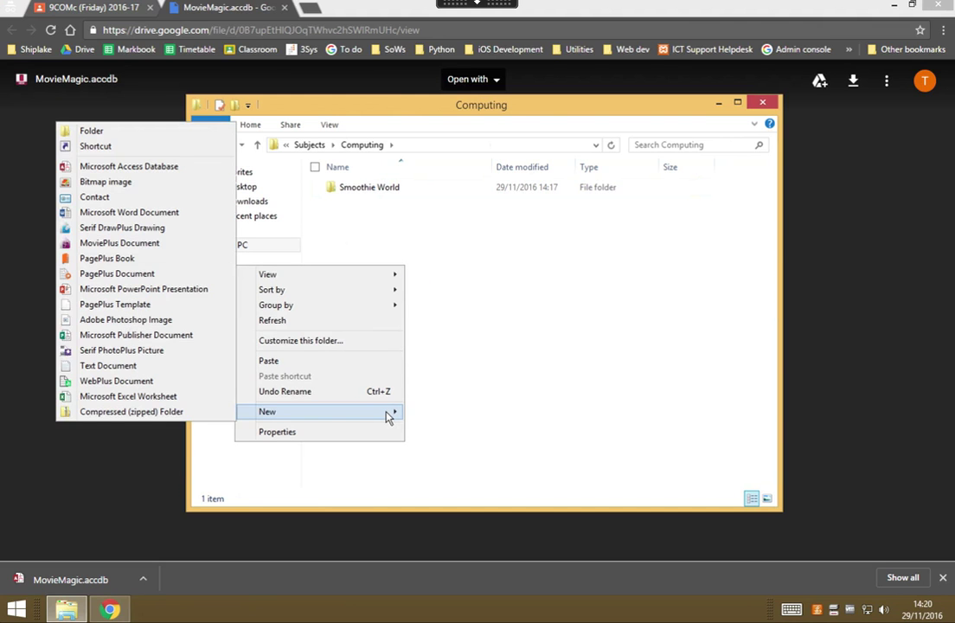
{"action": "left_click", "coordinate": [183, 138]}
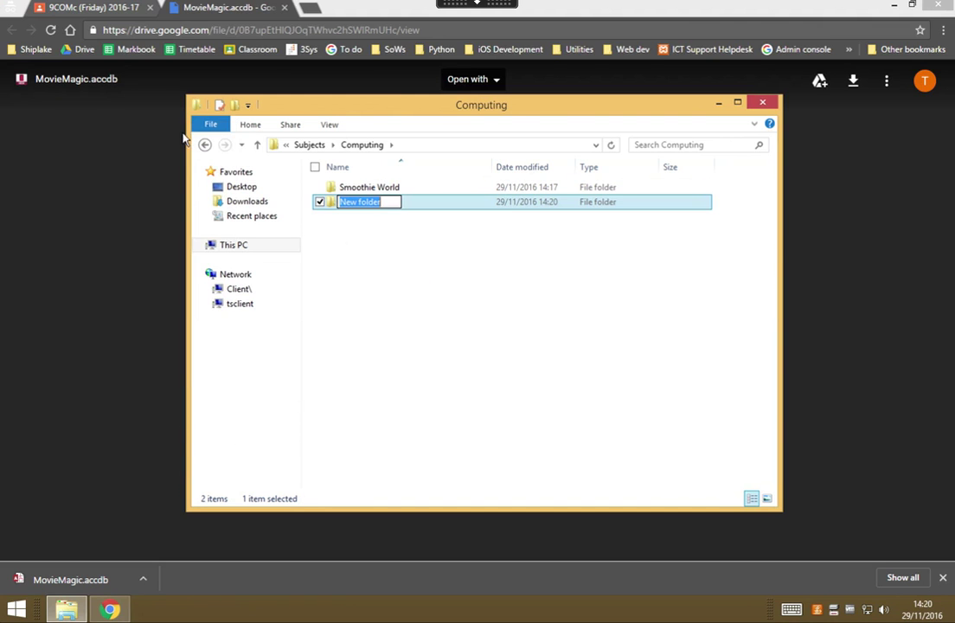
{"action": "type", "text": "Databases"}
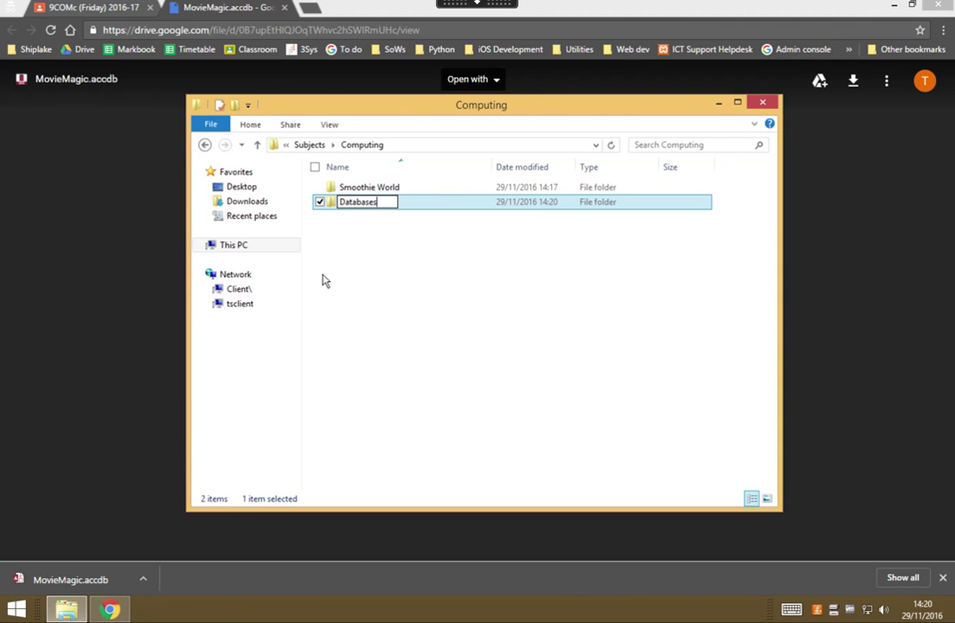
{"action": "key", "text": "Return"}
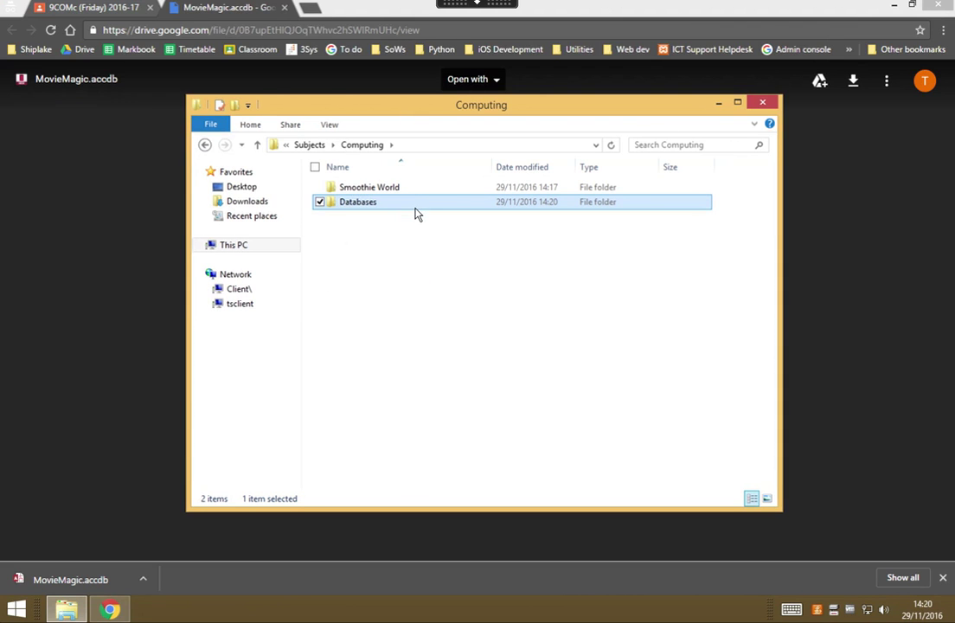
Step: Paste the MovieMagic database into the Databases folder and close Chrome
{"action": "double_click", "coordinate": [415, 213]}
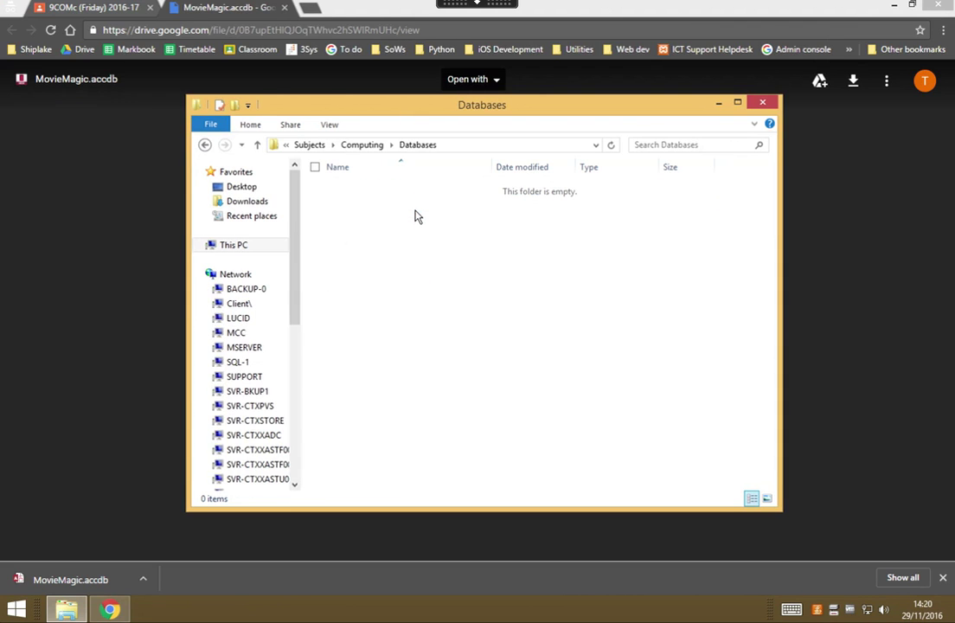
{"action": "right_click", "coordinate": [416, 275]}
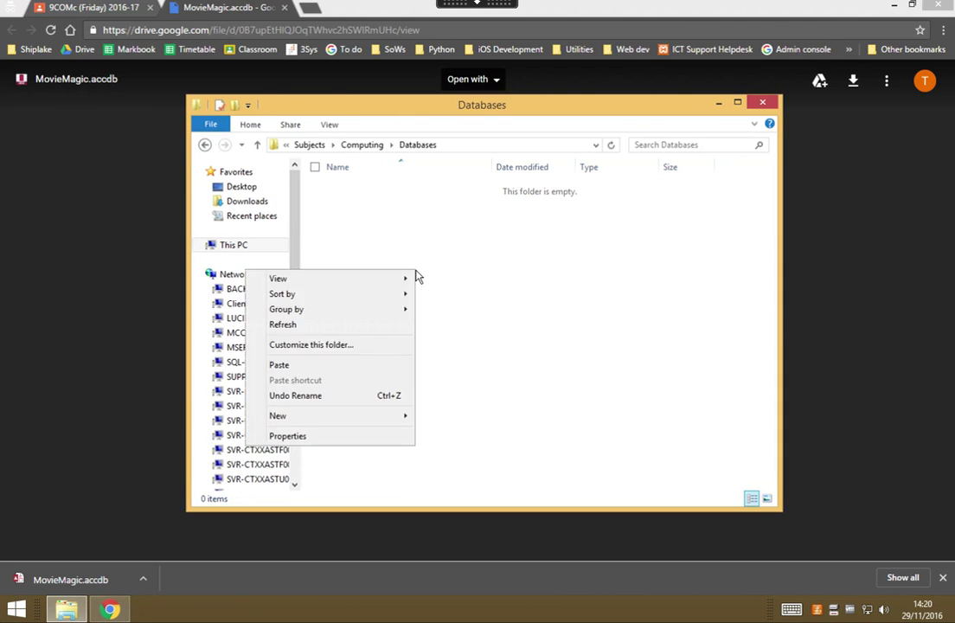
{"action": "left_click", "coordinate": [344, 371]}
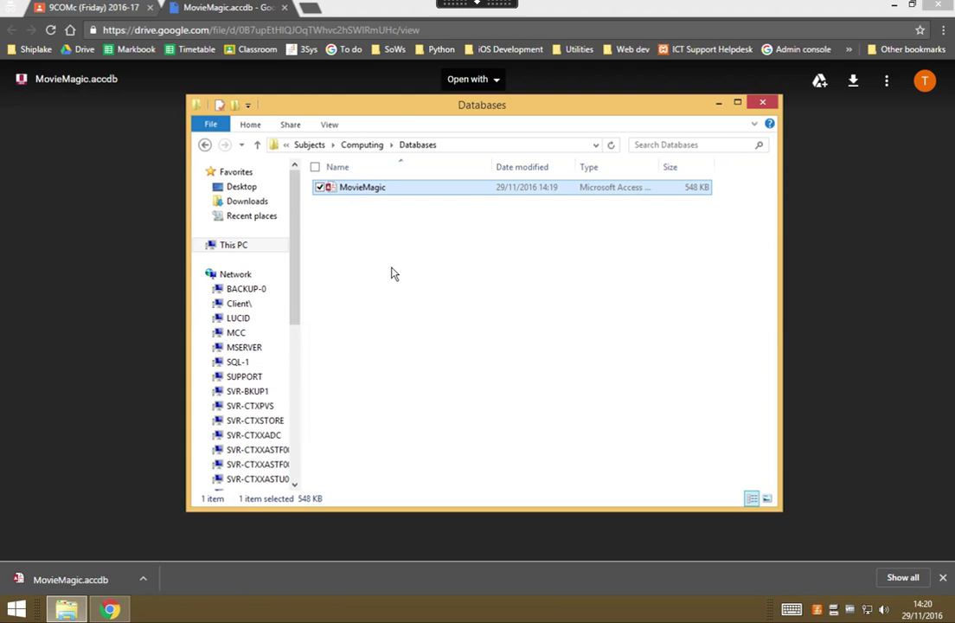
{"action": "left_click", "coordinate": [939, 7]}
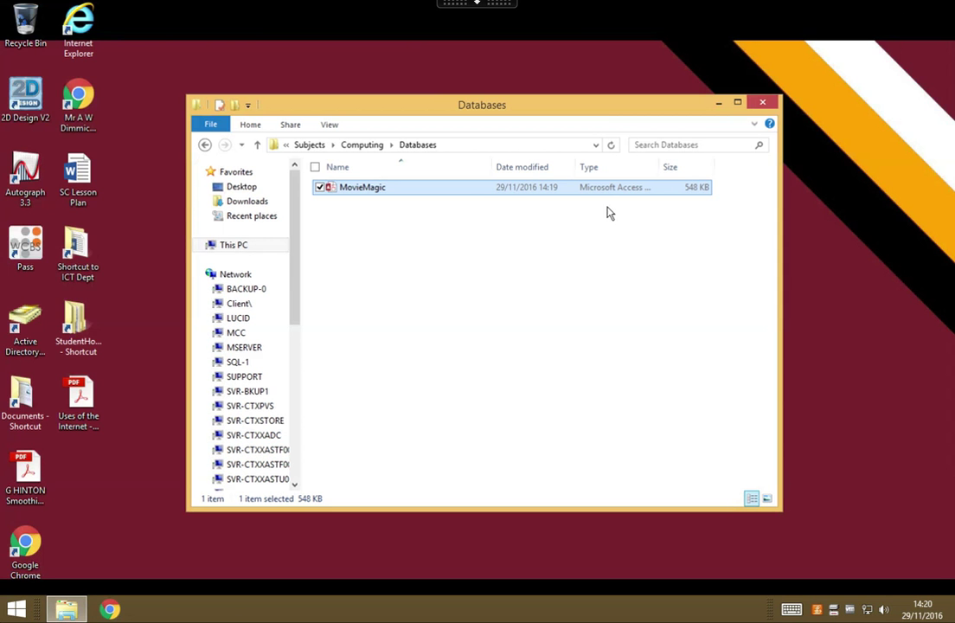
Step: Open MovieMagic in Access with the Actors and Films tables, review Films, then return to Actors
{"action": "double_click", "coordinate": [437, 192]}
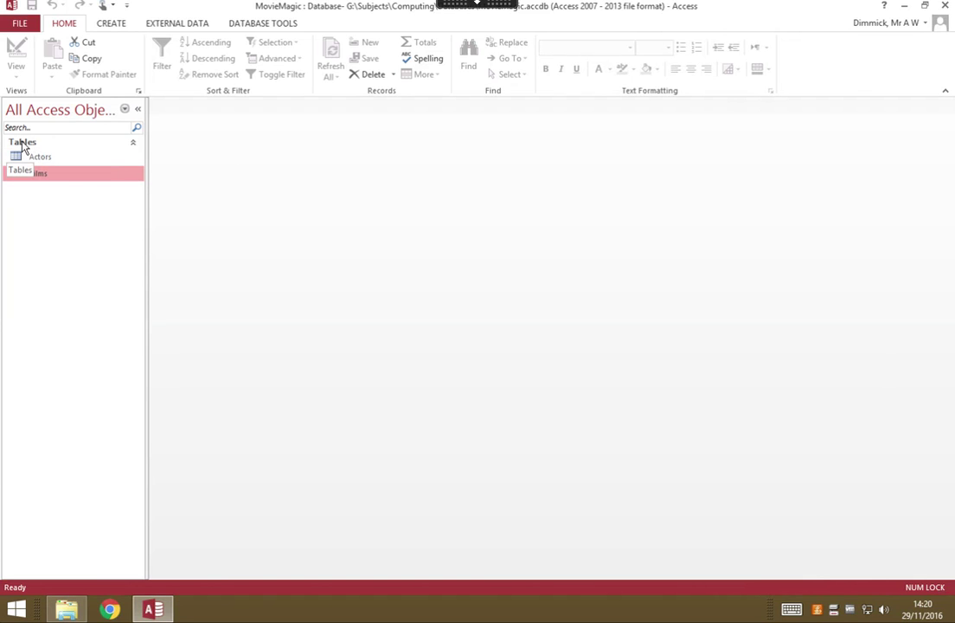
{"action": "double_click", "coordinate": [92, 162]}
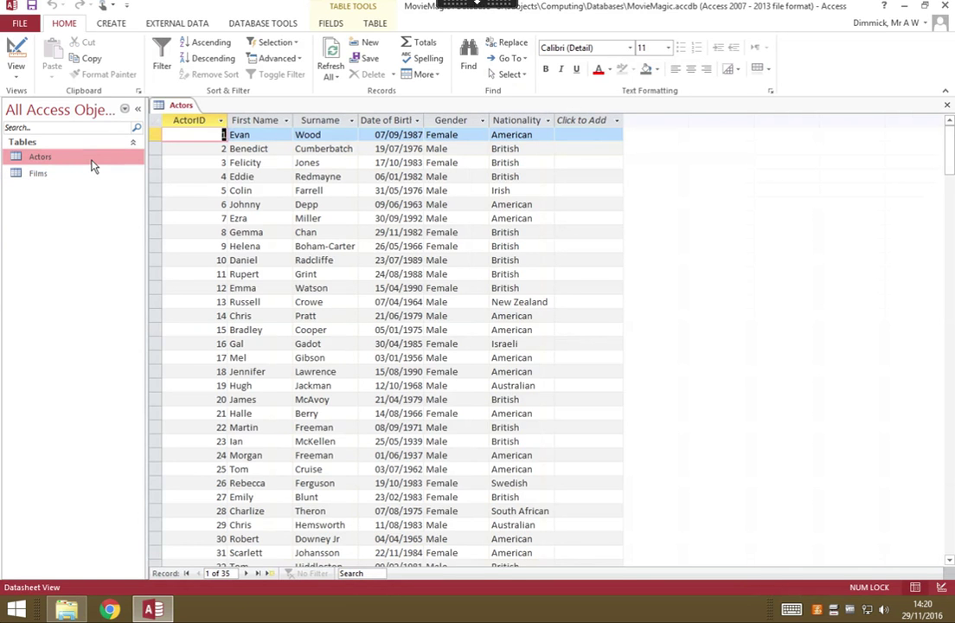
{"action": "double_click", "coordinate": [91, 177]}
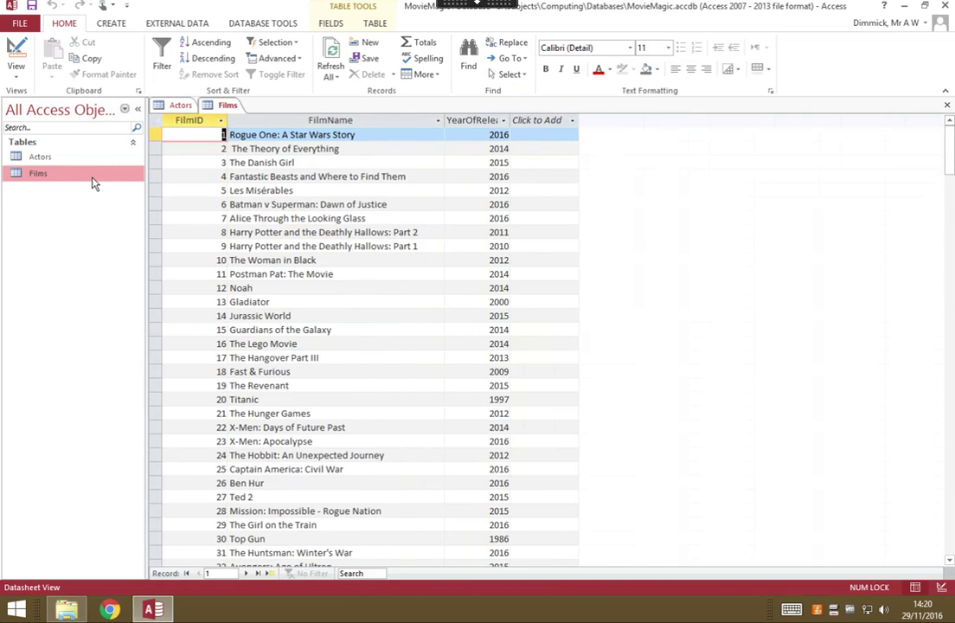
{"action": "left_click", "coordinate": [179, 105]}
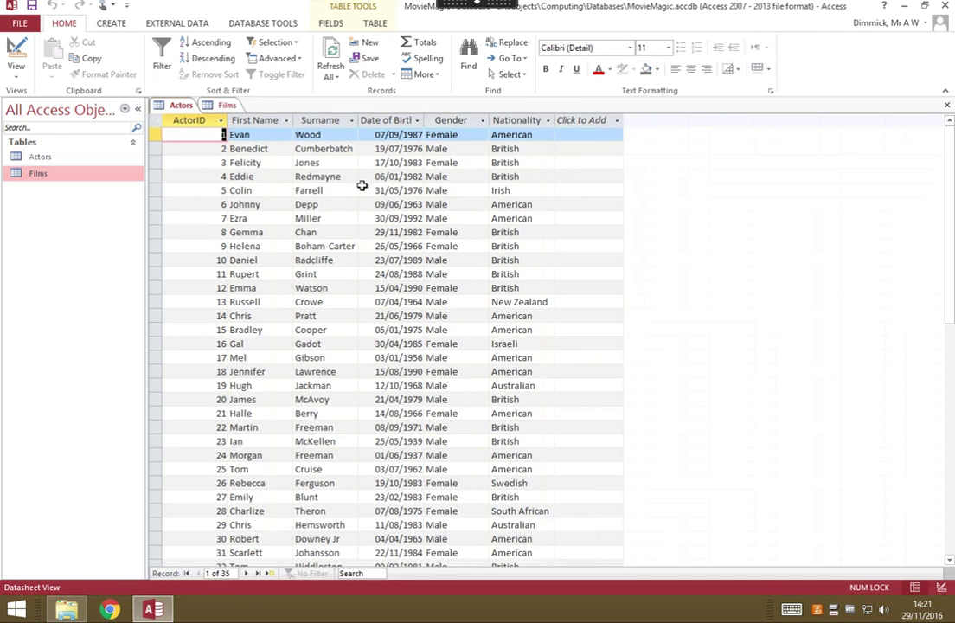
{"action": "left_click", "coordinate": [221, 105]}
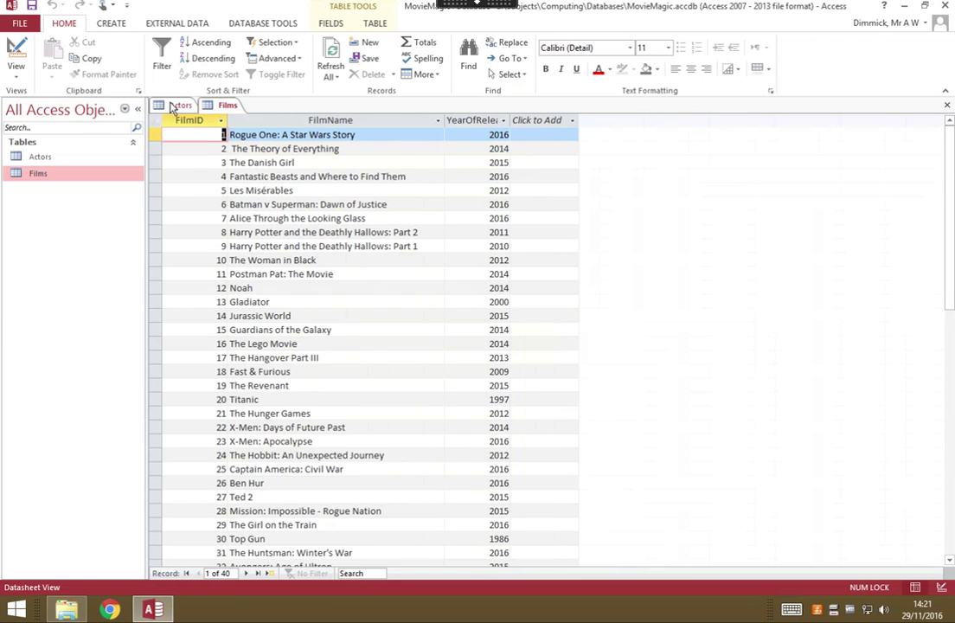
{"action": "left_click", "coordinate": [177, 105]}
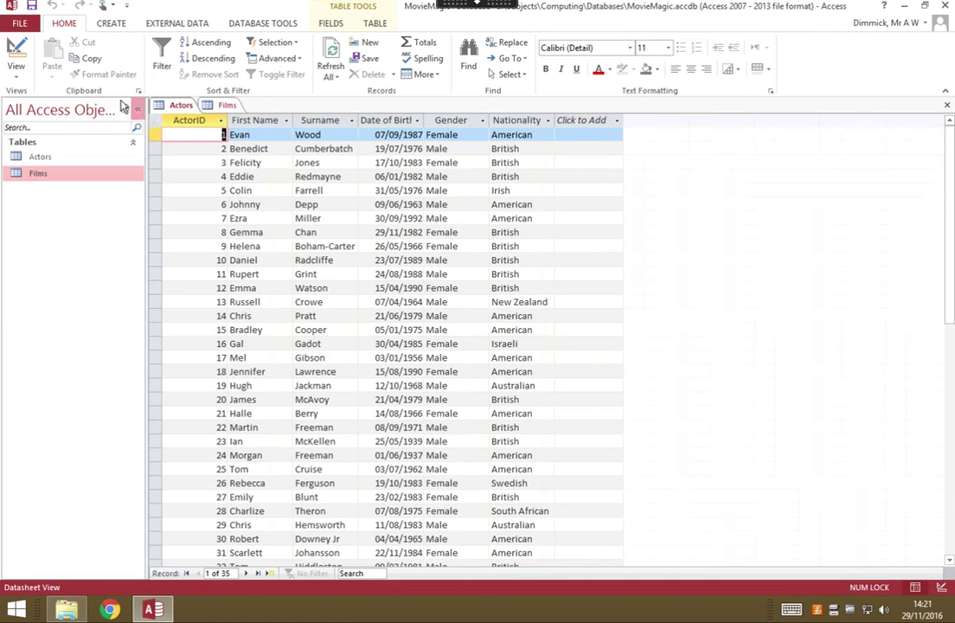
Step: In Design view, add a 'Twitter name' field of type Short Text below Nationality
{"action": "left_click", "coordinate": [17, 76]}
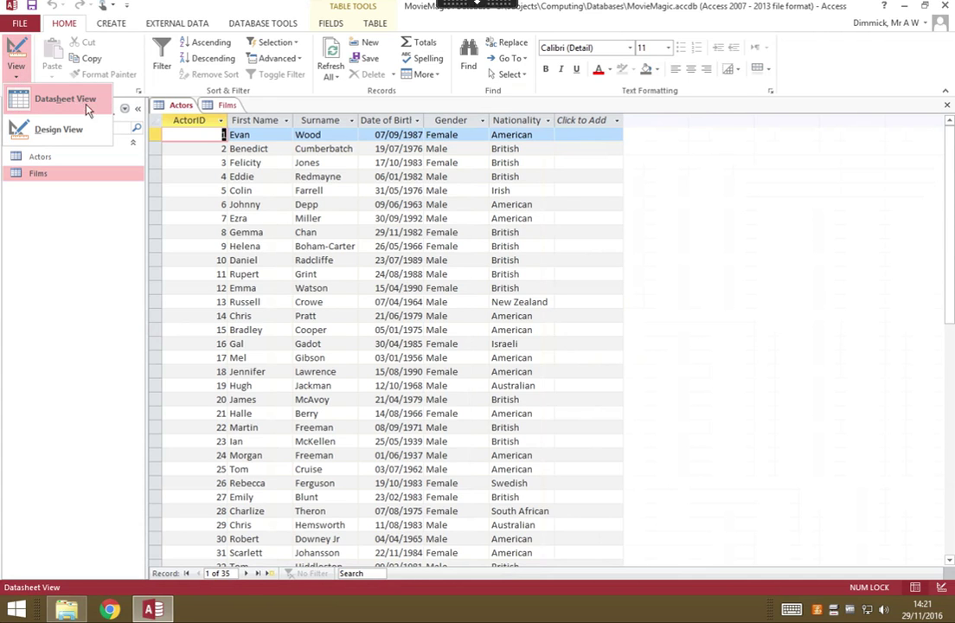
{"action": "left_click", "coordinate": [60, 130]}
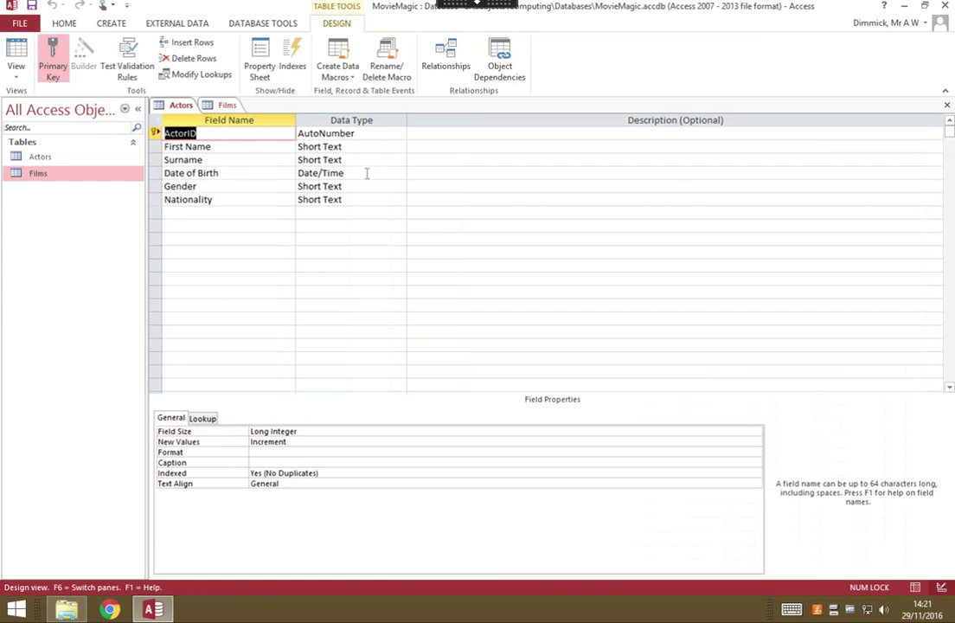
{"action": "left_click", "coordinate": [255, 213]}
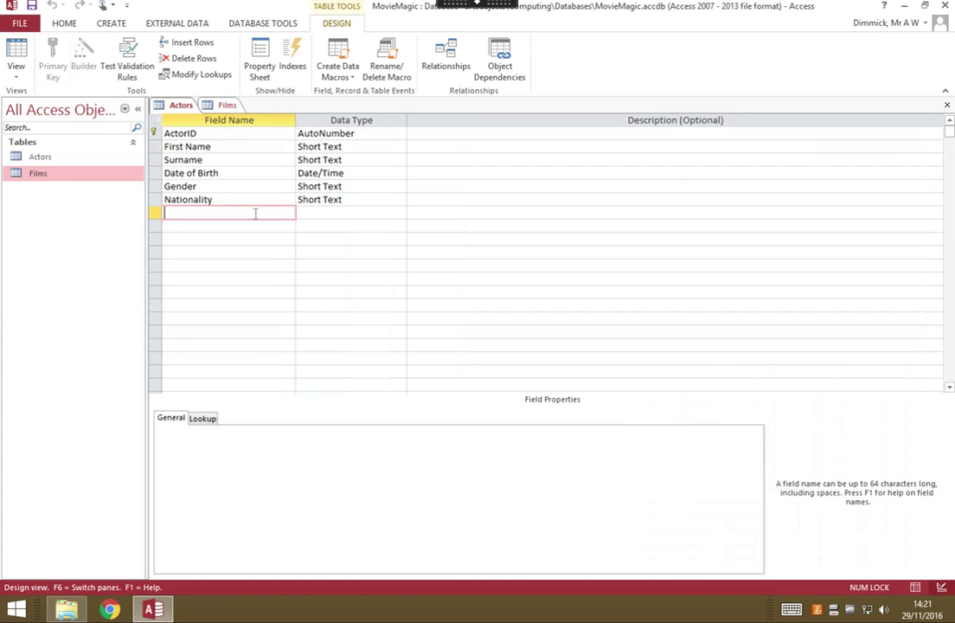
{"action": "type", "text": "Twitter name"}
{"action": "left_click", "coordinate": [346, 214]}
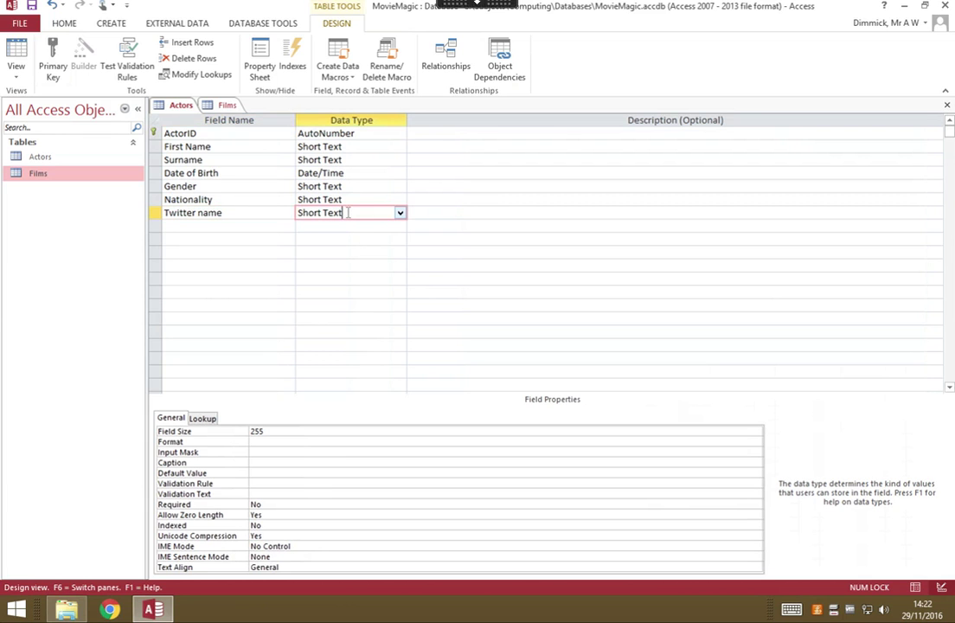
{"action": "left_click", "coordinate": [400, 213]}
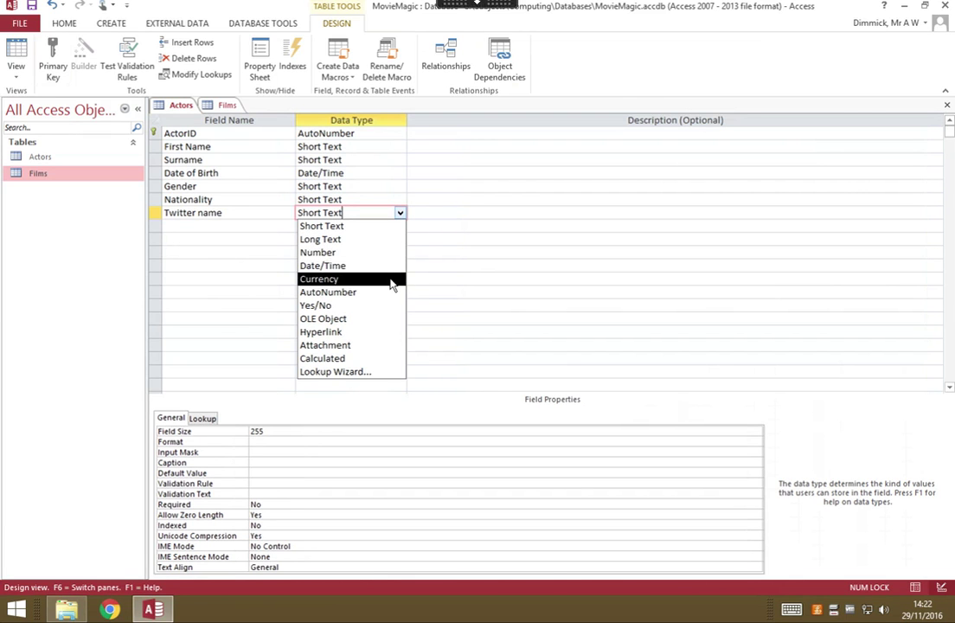
{"action": "left_click", "coordinate": [395, 225]}
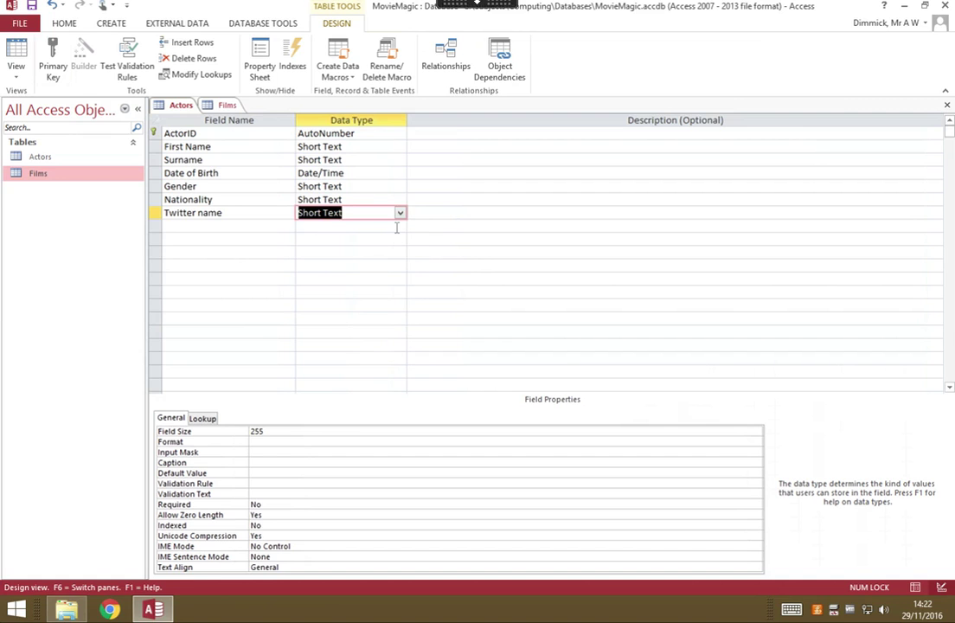
Step: Switch the Actors table back to Datasheet view, saving the design change
{"action": "left_click", "coordinate": [19, 76]}
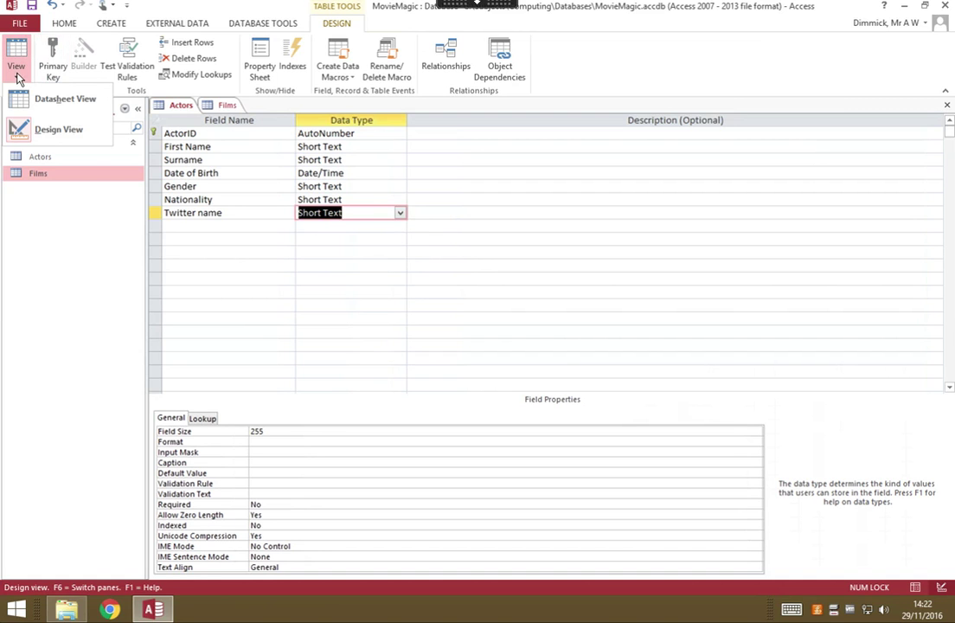
{"action": "left_click", "coordinate": [62, 100]}
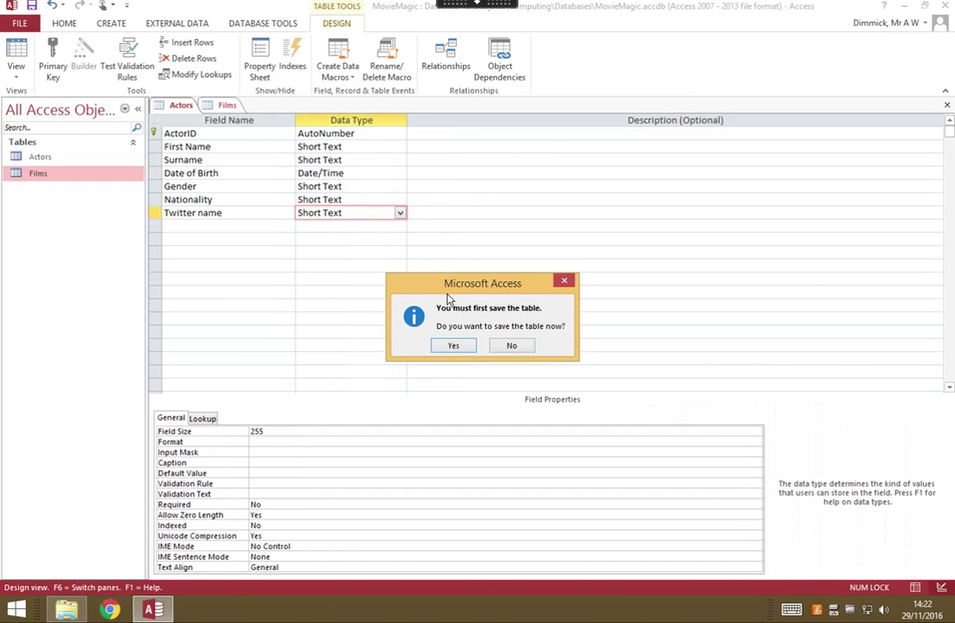
{"action": "left_click", "coordinate": [456, 344]}
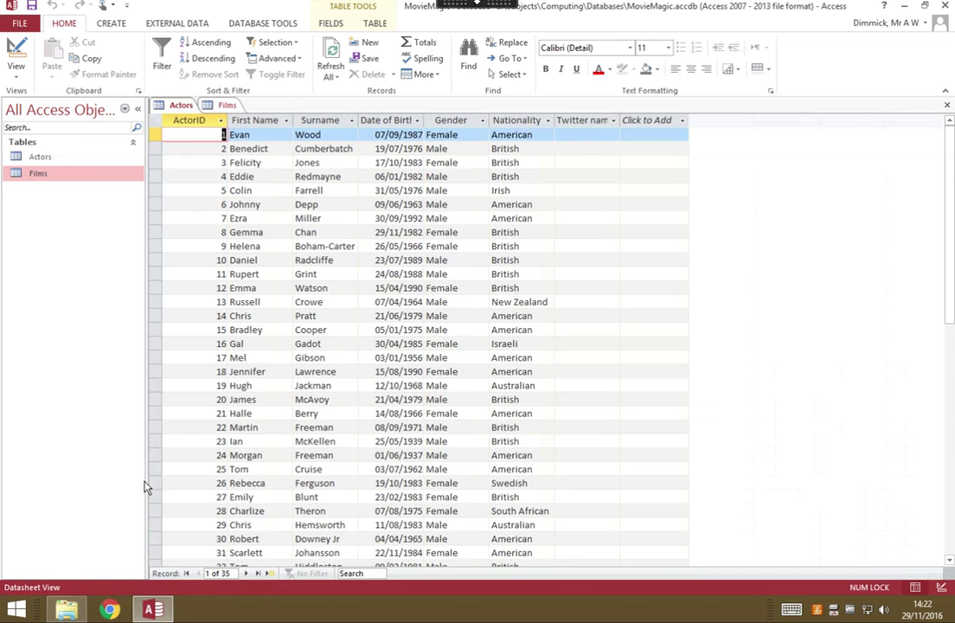
Step: Search Google in Chrome for 'johnny depp twitter'
{"action": "left_click", "coordinate": [109, 609]}
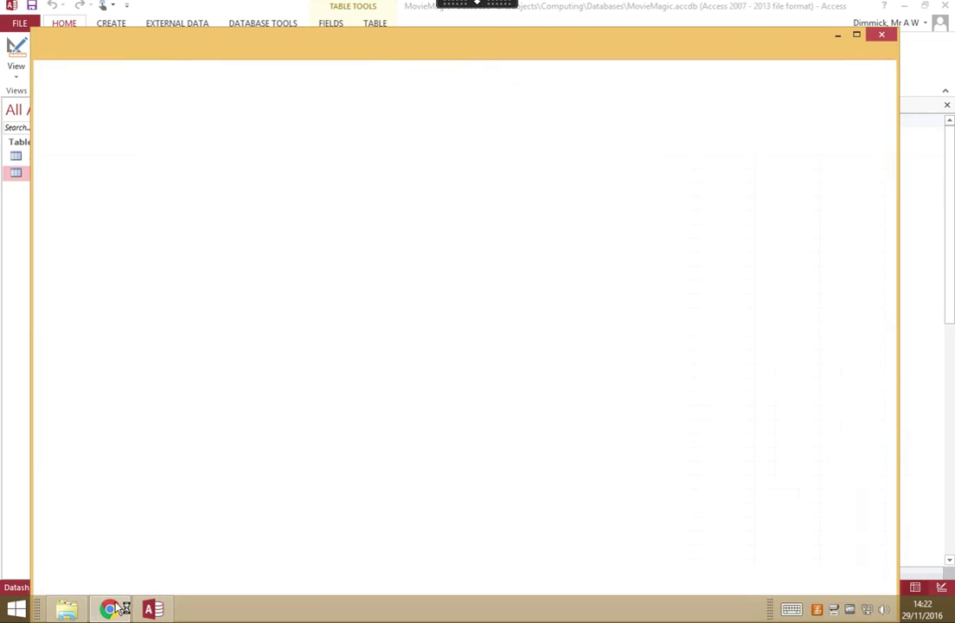
{"action": "left_click_drag", "start_coordinate": [505, 47], "coordinate": [504, 13]}
{"action": "left_click", "coordinate": [501, 56]}
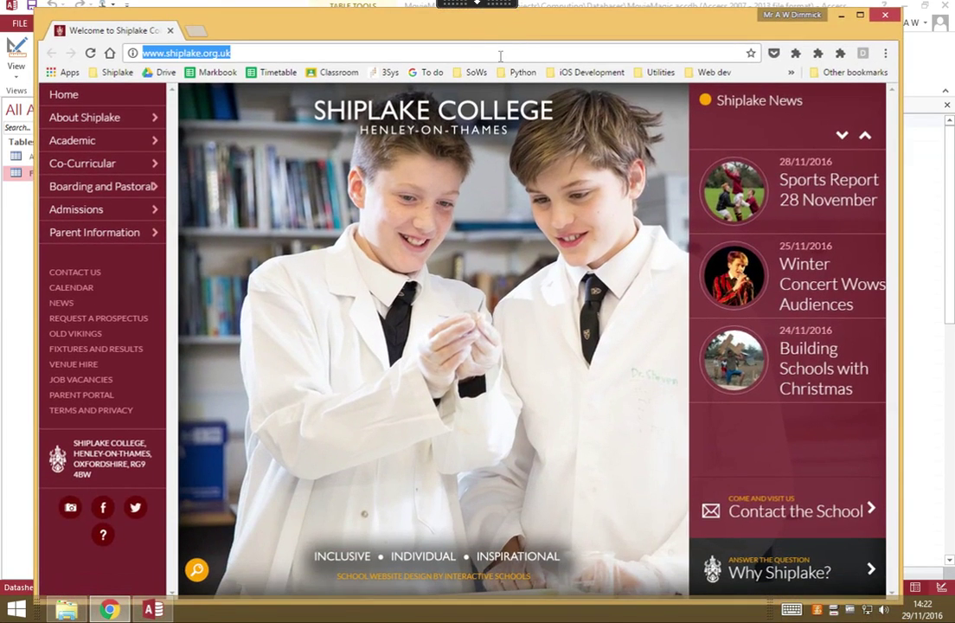
{"action": "type", "text": "johnny"}
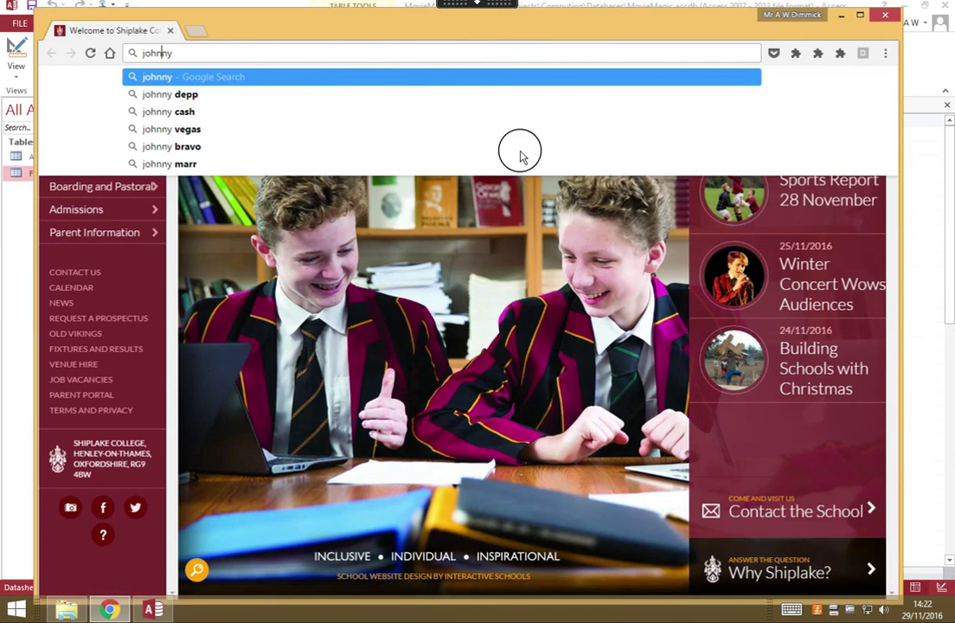
{"action": "left_click_drag", "start_coordinate": [519, 19], "coordinate": [527, 113]}
{"action": "type", "text": "depp twitter"}
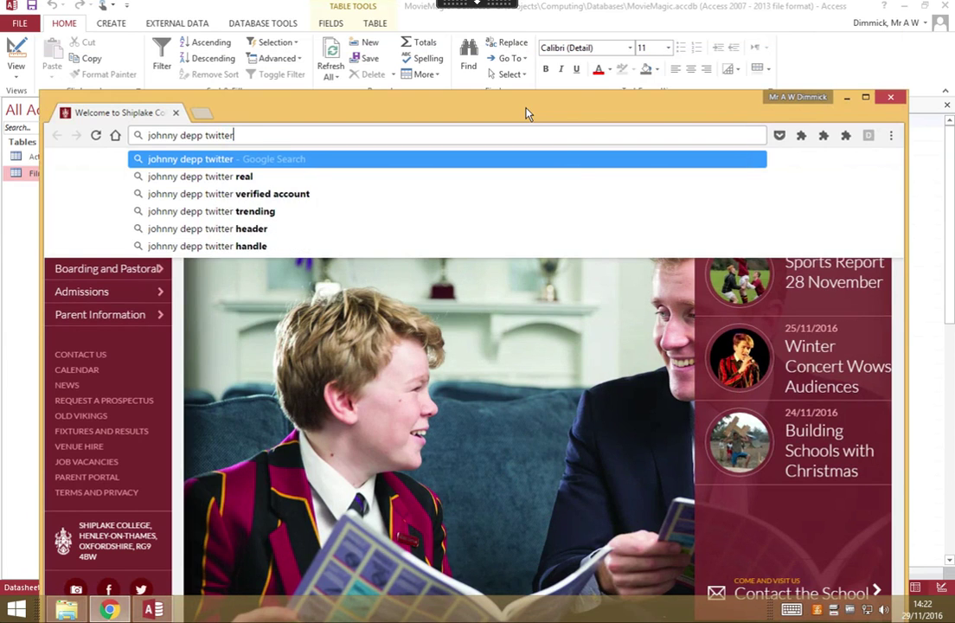
{"action": "key", "text": "Return"}
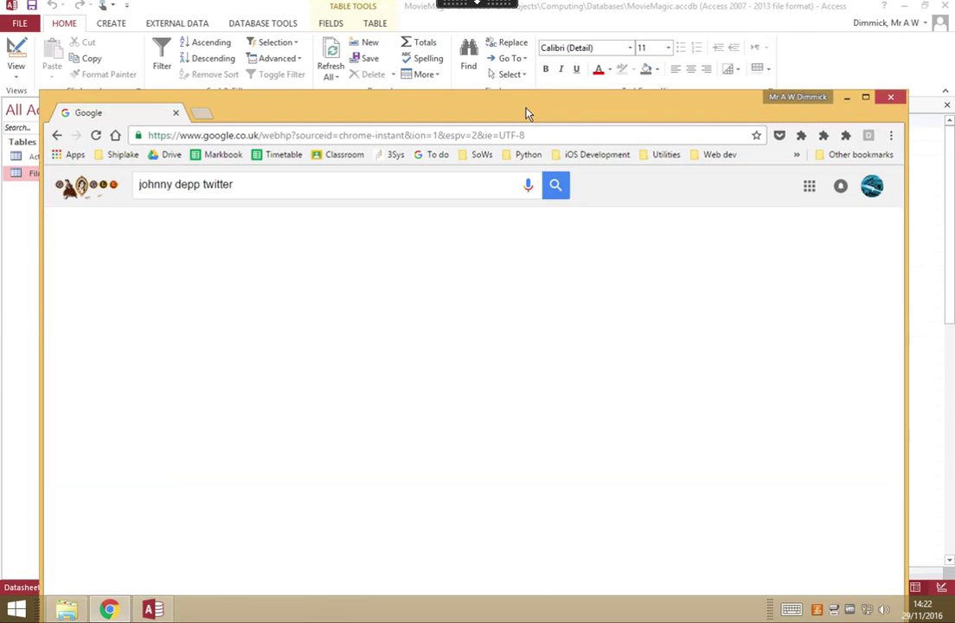
{"action": "left_click_drag", "start_coordinate": [534, 76], "coordinate": [534, 75]}
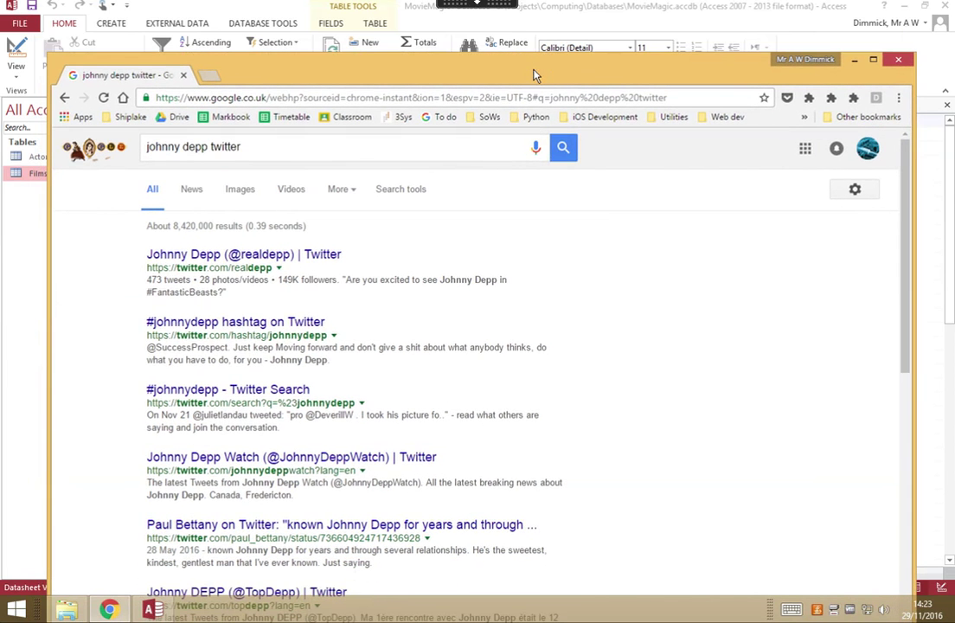
{"action": "left_click", "coordinate": [284, 257]}
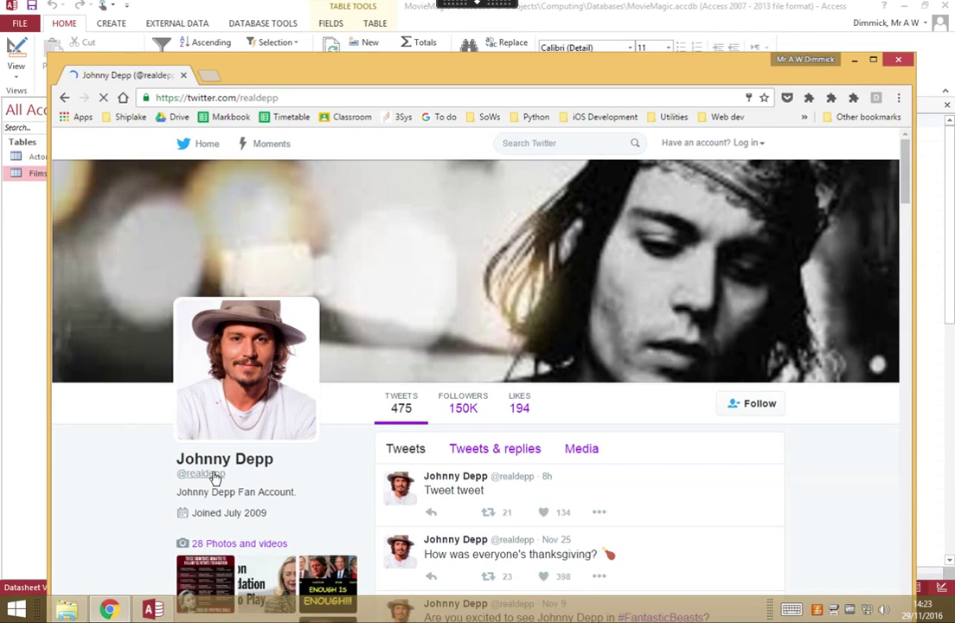
{"action": "right_click", "coordinate": [213, 475]}
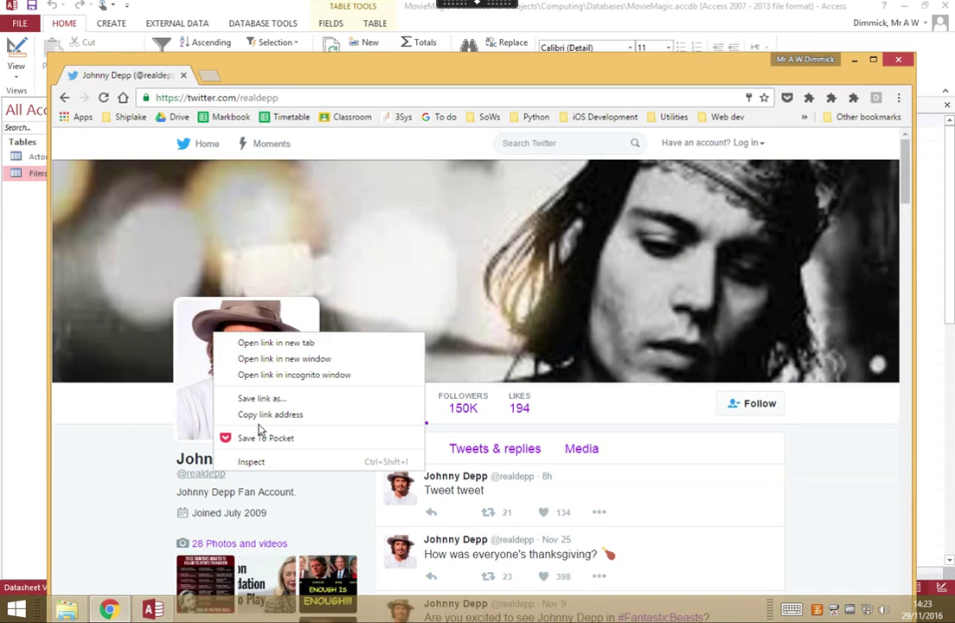
{"action": "left_click", "coordinate": [130, 473]}
{"action": "left_click_drag", "start_coordinate": [226, 473], "coordinate": [175, 475]}
{"action": "right_click", "coordinate": [198, 478]}
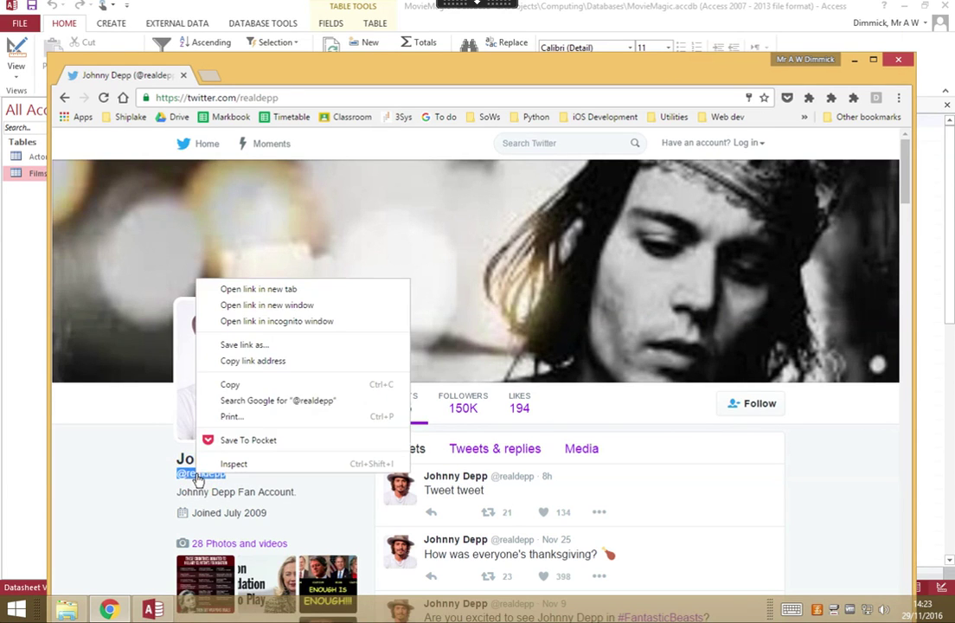
{"action": "left_click", "coordinate": [251, 387]}
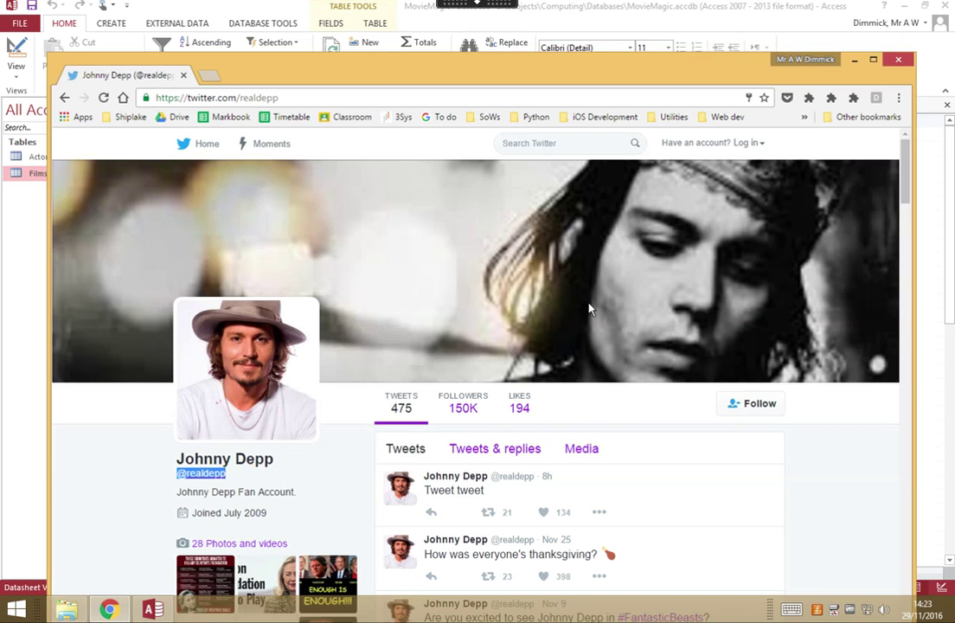
{"action": "left_click", "coordinate": [899, 62]}
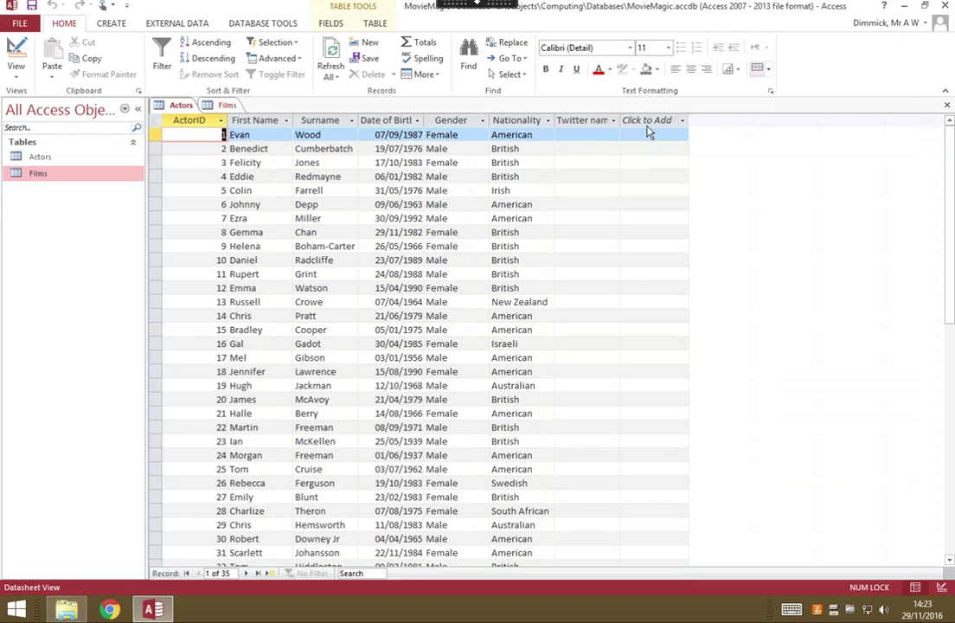
{"action": "left_click", "coordinate": [589, 205]}
{"action": "right_click", "coordinate": [588, 206]}
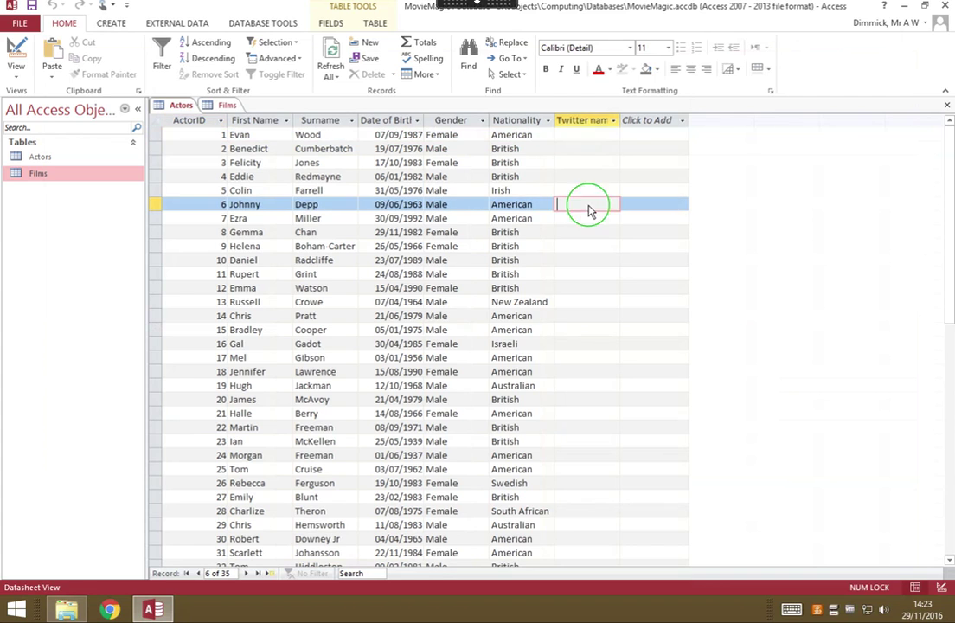
{"action": "left_click", "coordinate": [615, 243]}
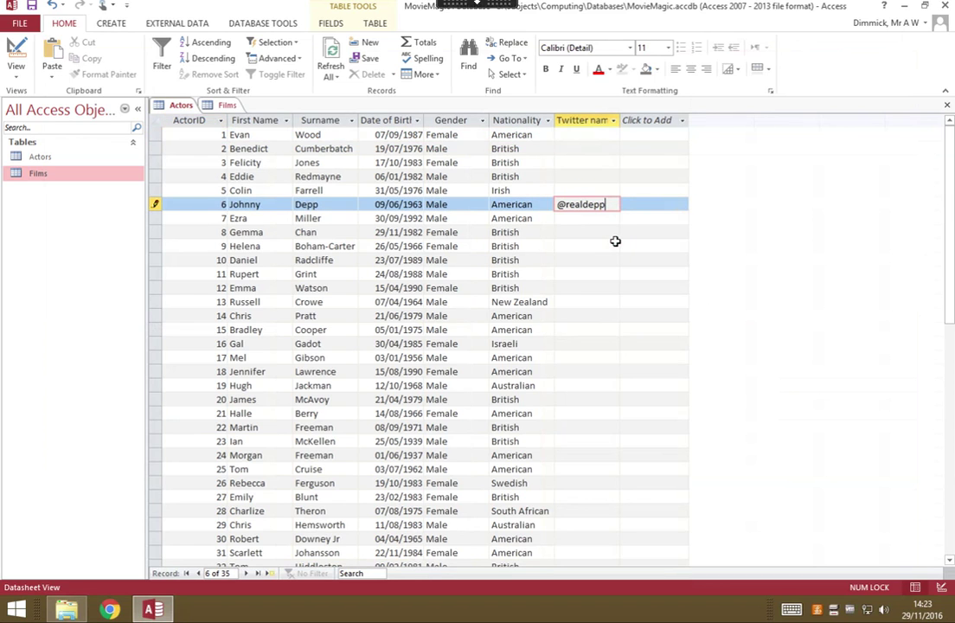
{"action": "key", "text": "Tab"}
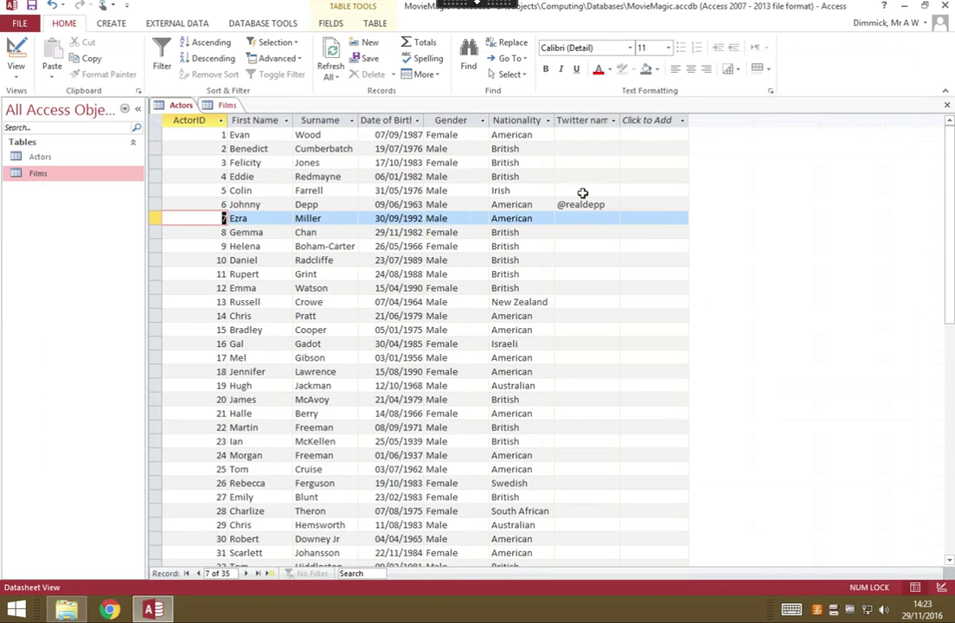
{"action": "left_click", "coordinate": [608, 205]}
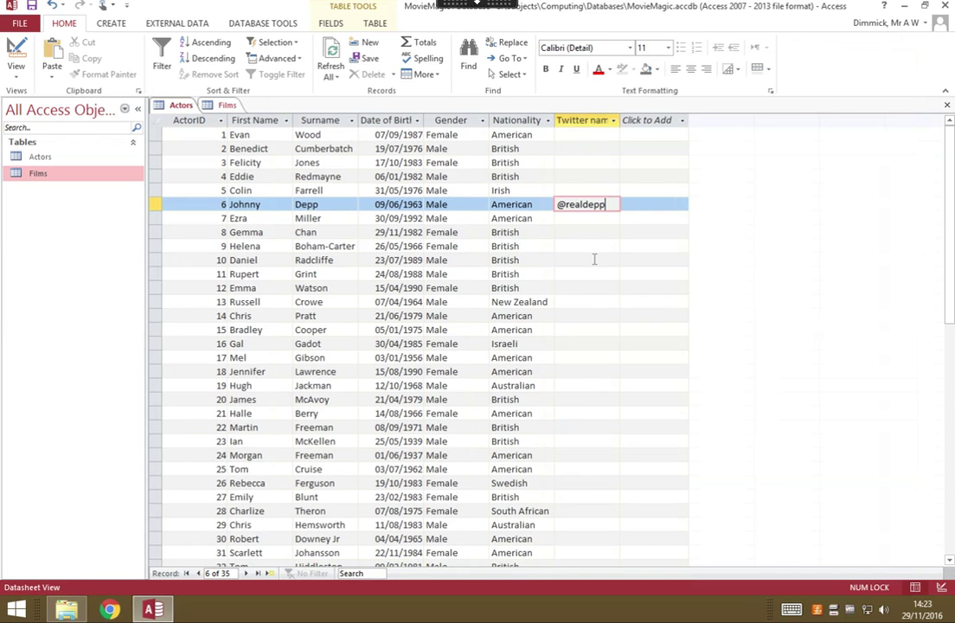
{"action": "left_click", "coordinate": [594, 259]}
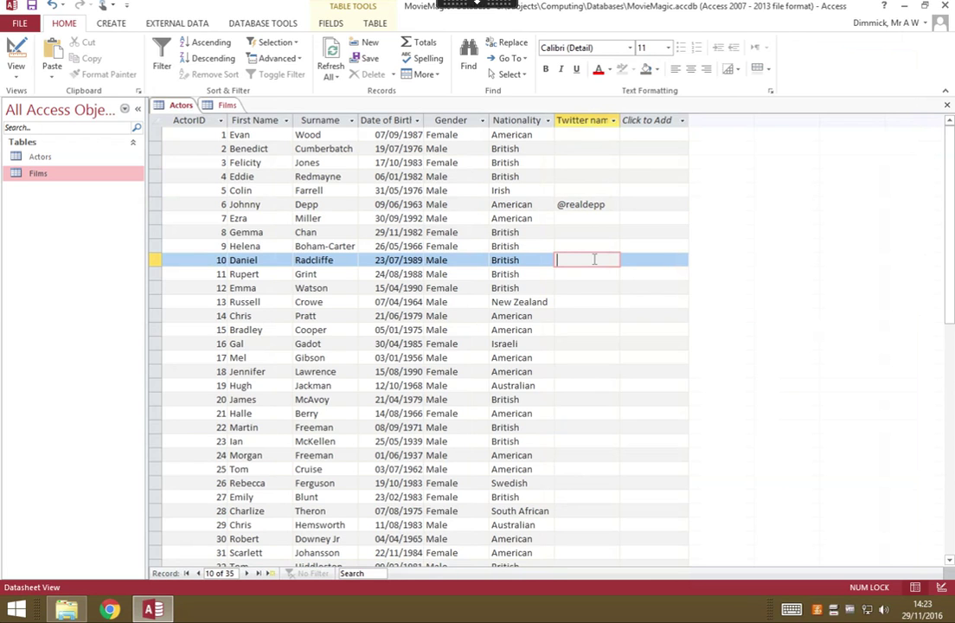